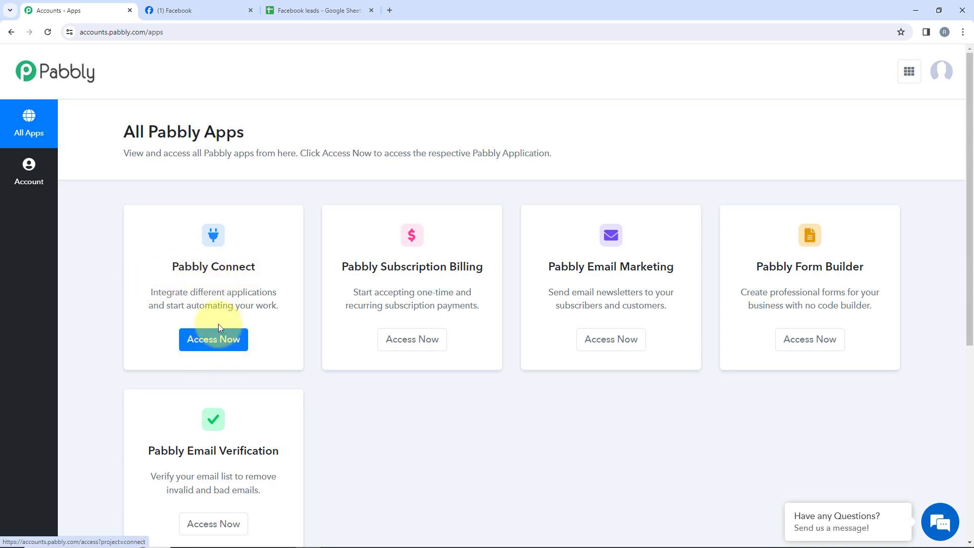
Open Pabbly Connect and create a workflow named "Facebook Lead Ads to Google Sheets for Counselling Business" in the "Facebook lead Ads to Google Sheets Automation" folder.
left_click(236, 341)
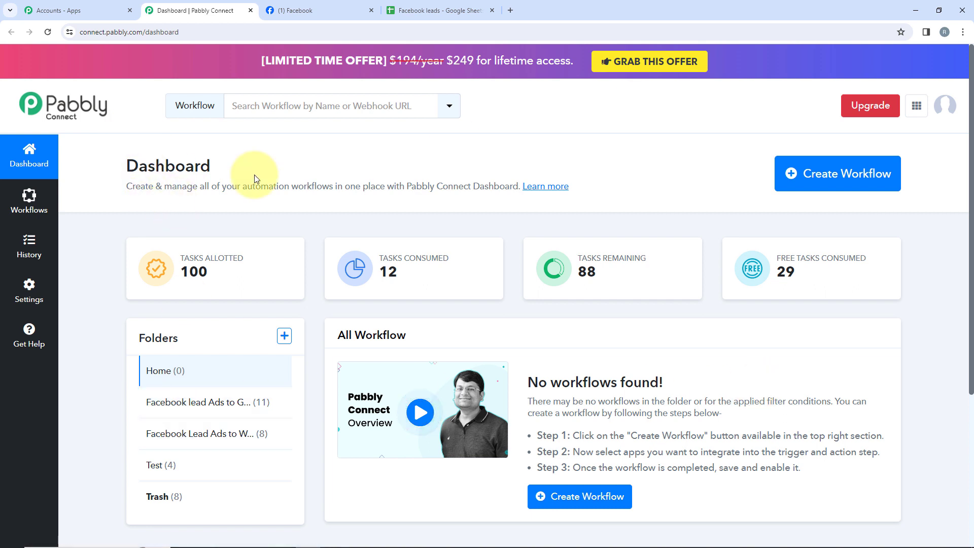
left_click(827, 179)
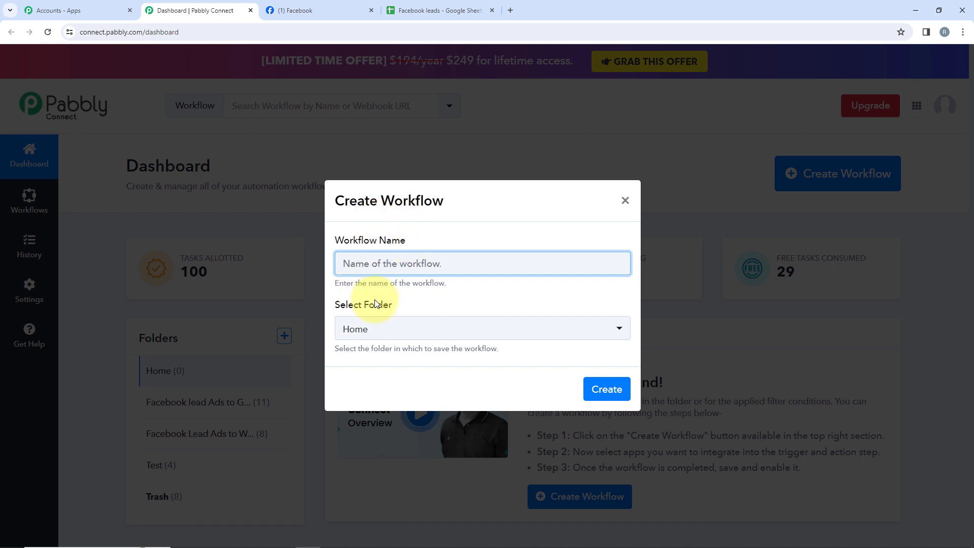
left_click(392, 332)
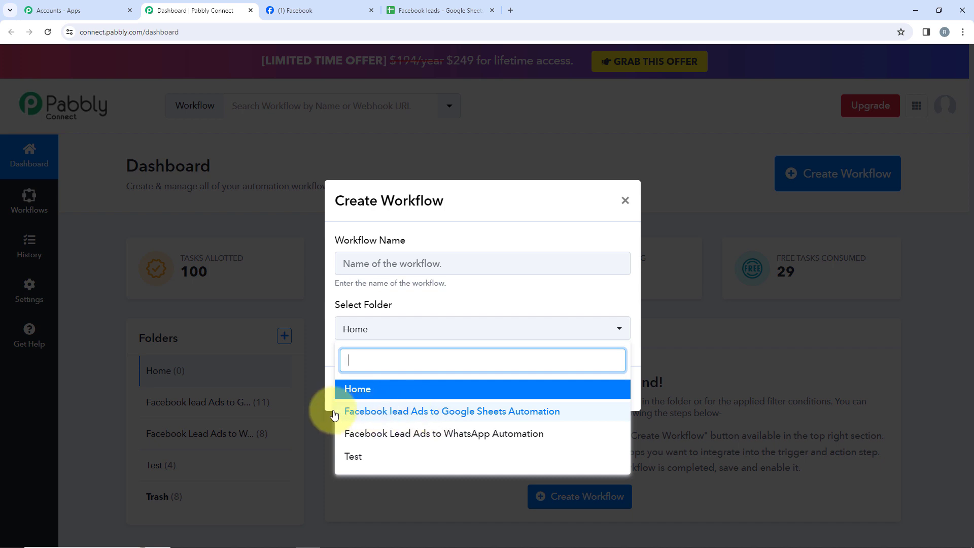
left_click(506, 413)
left_click(421, 260)
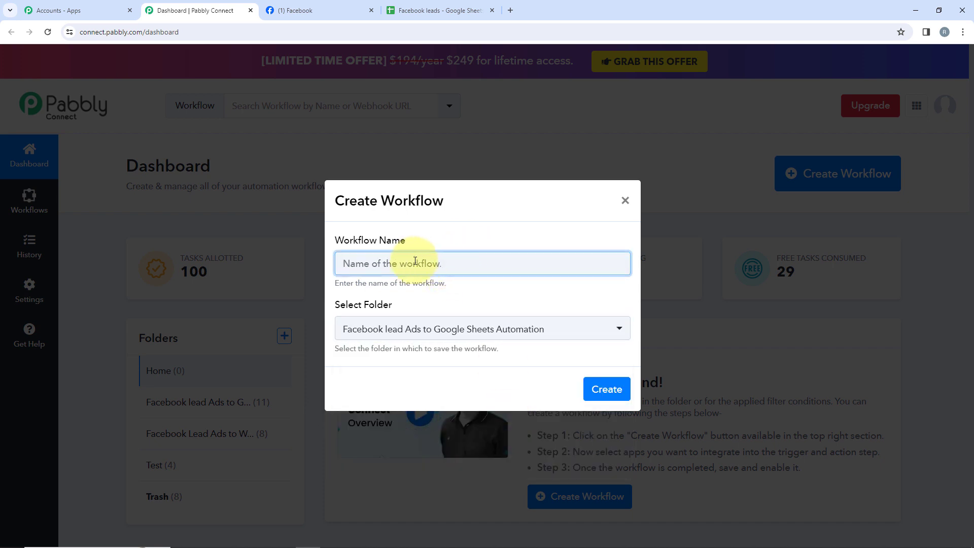
type("Facebook Lead Ads to Google Sheets for Counselling Business")
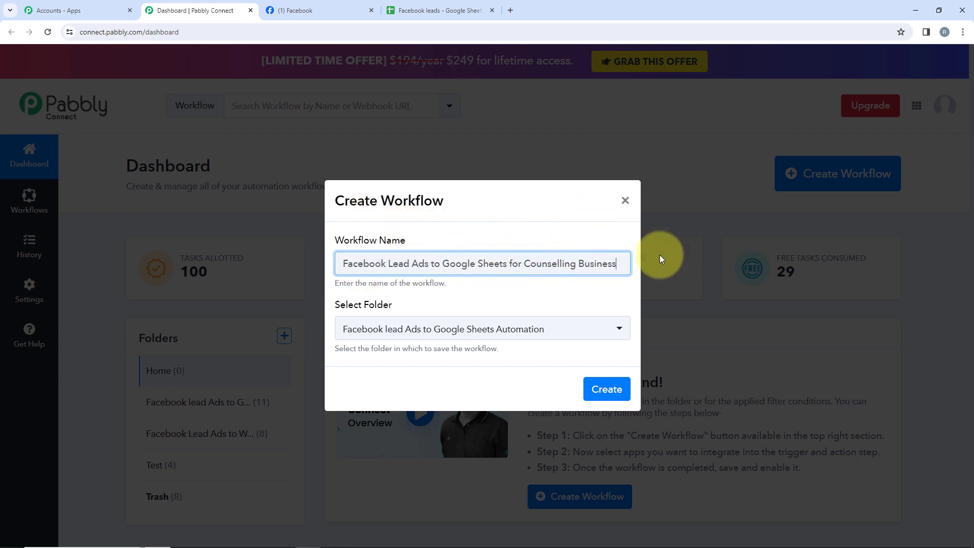
left_click(600, 395)
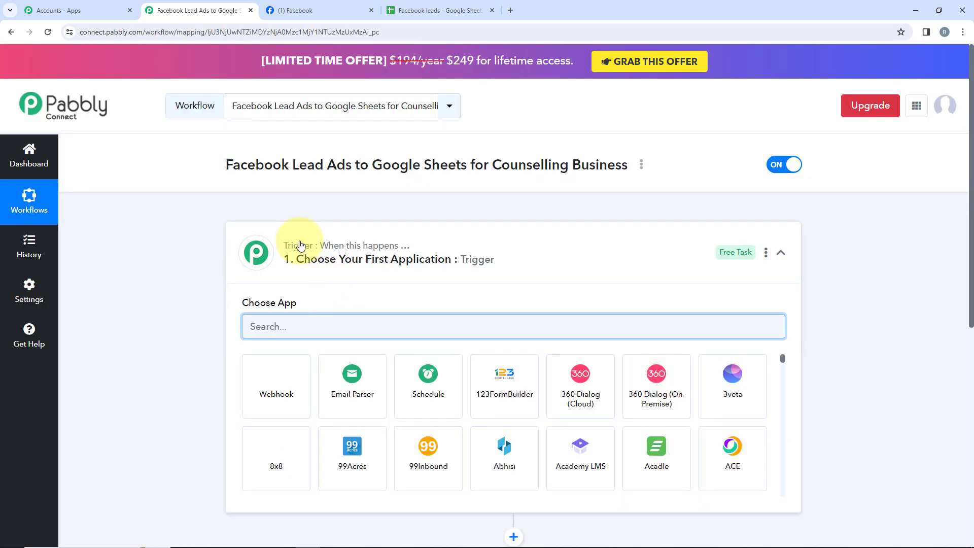
left_click(287, 268)
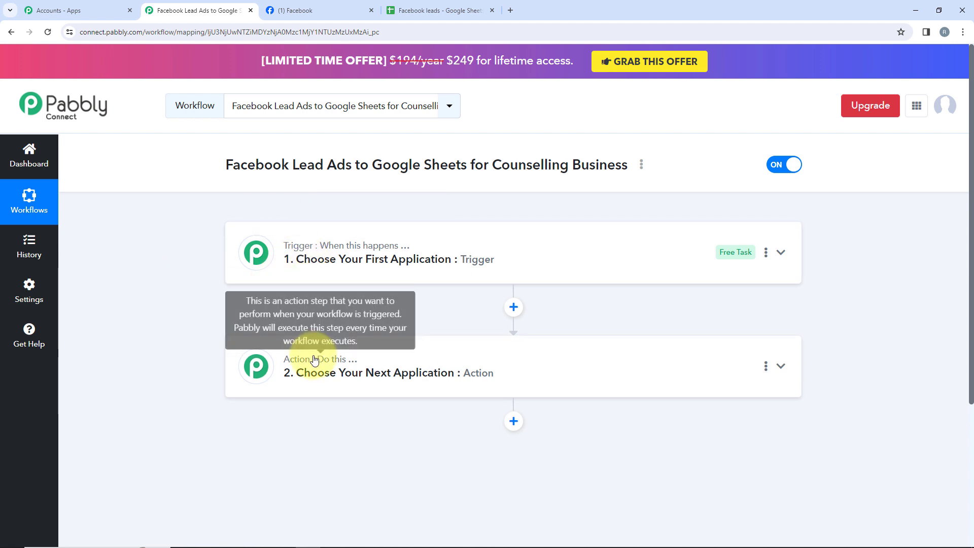
mouse_move(336, 253)
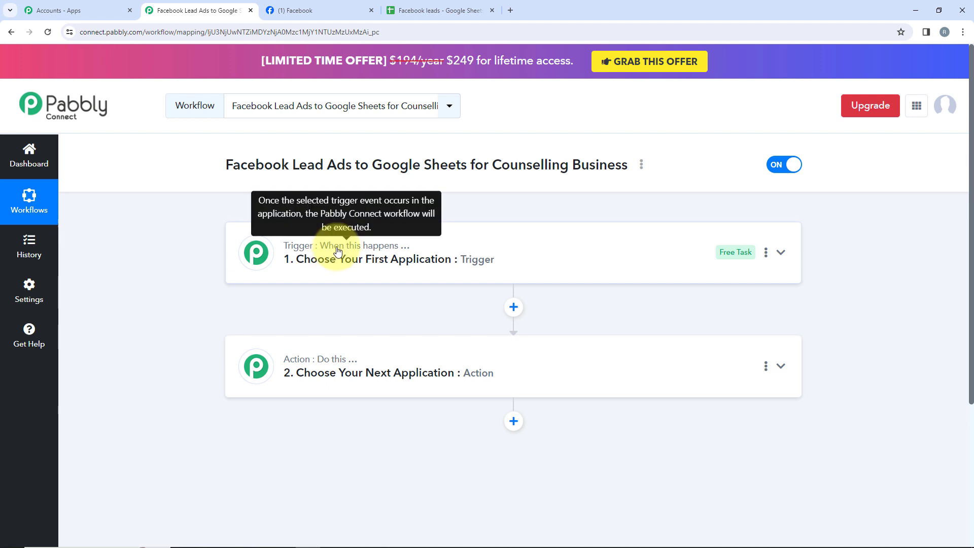
mouse_move(336, 358)
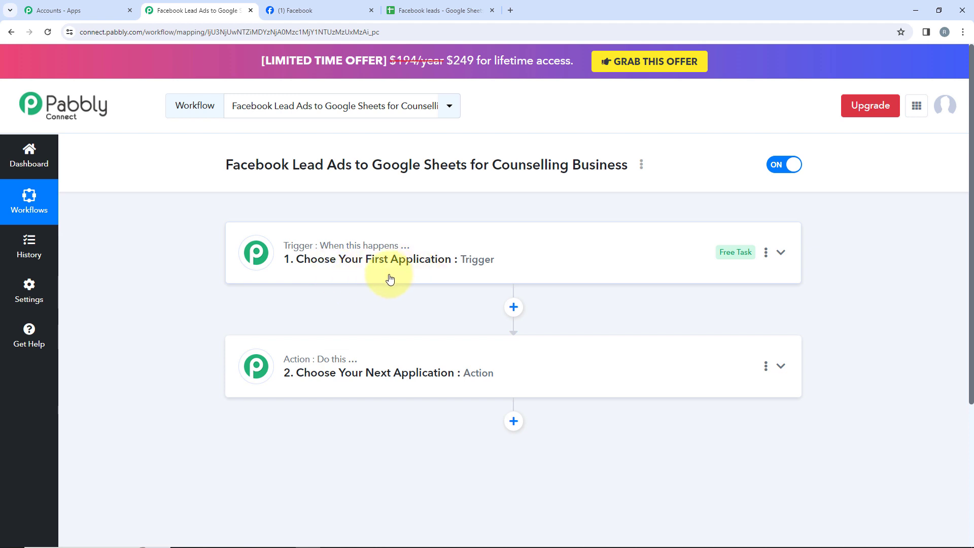
left_click(326, 268)
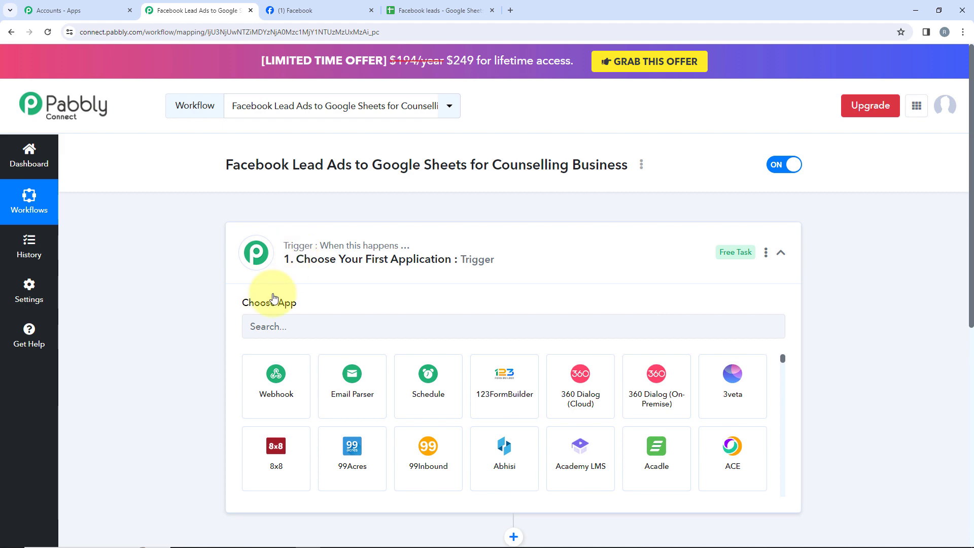
Set the workflow's trigger app to Facebook Lead Ads with New Lead (Instant) as the trigger event.
left_click(299, 334)
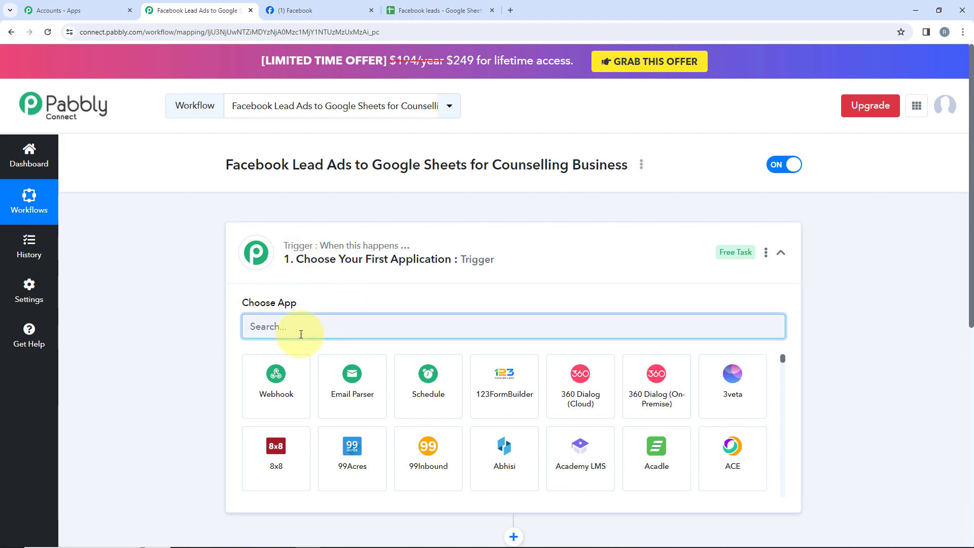
type("Face")
left_click(353, 400)
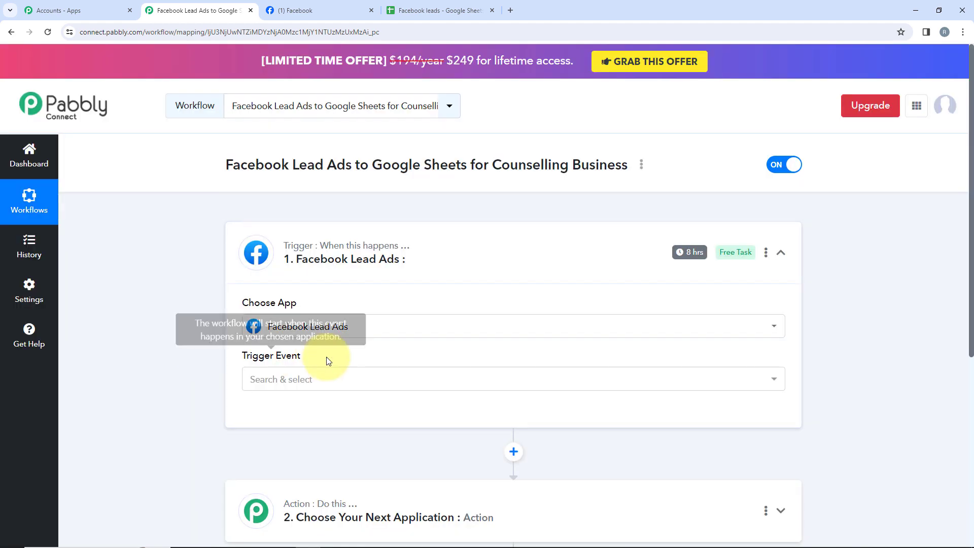
left_click(281, 378)
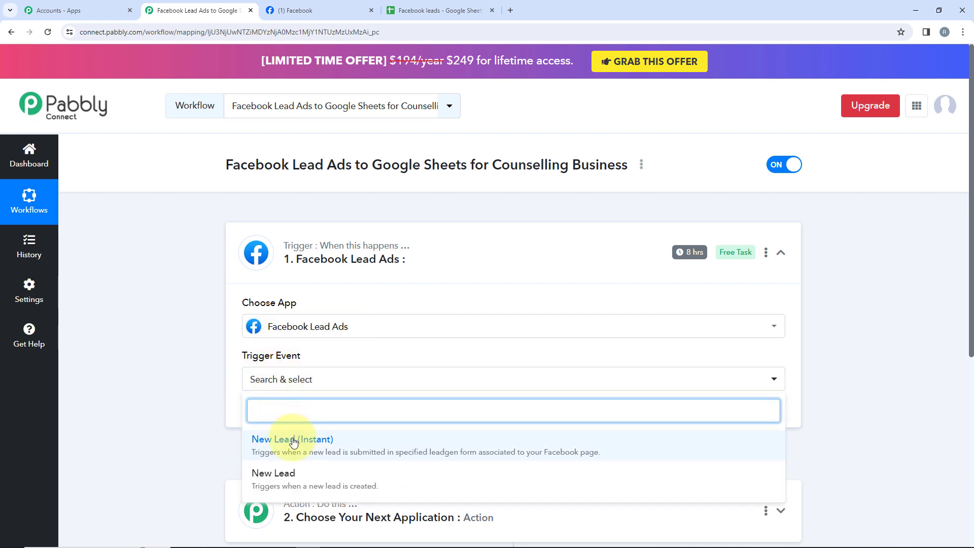
left_click(283, 436)
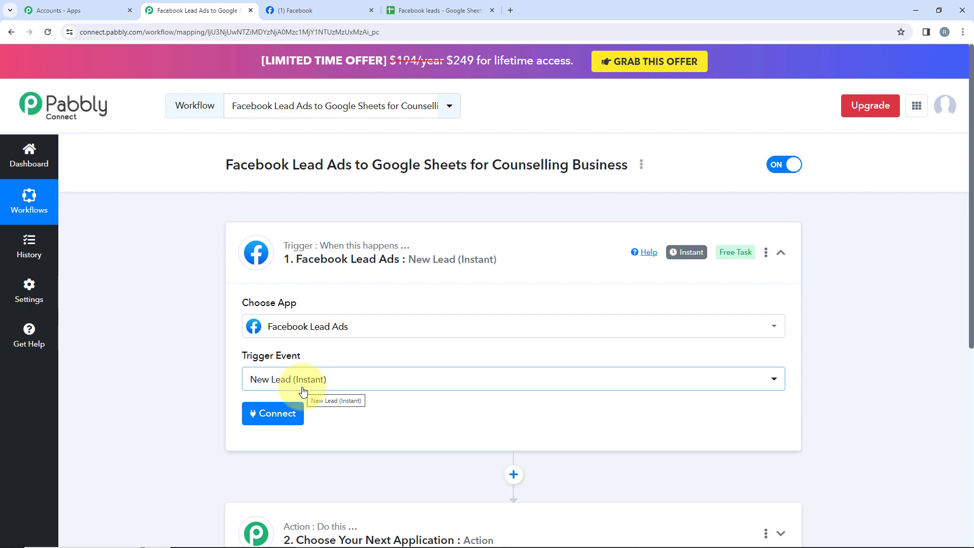
left_click(329, 389)
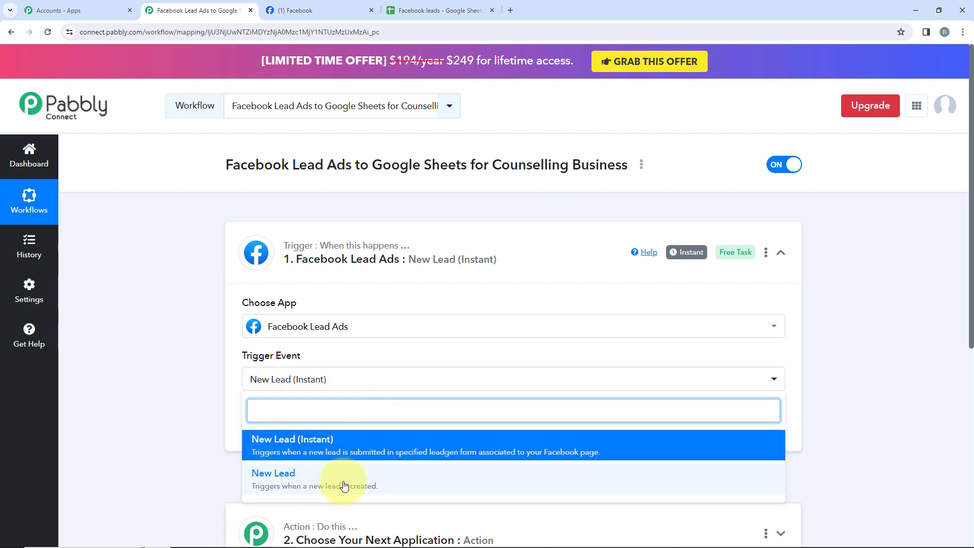
left_click(208, 452)
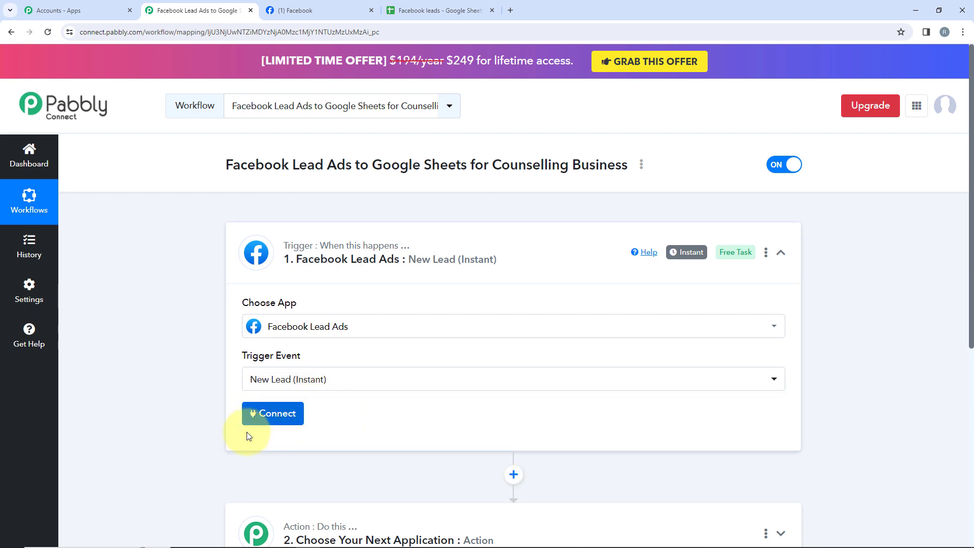
Connect the trigger to Facebook Lead Ads through a new connection, authorizing it by continuing with the required Facebook account.
left_click(296, 420)
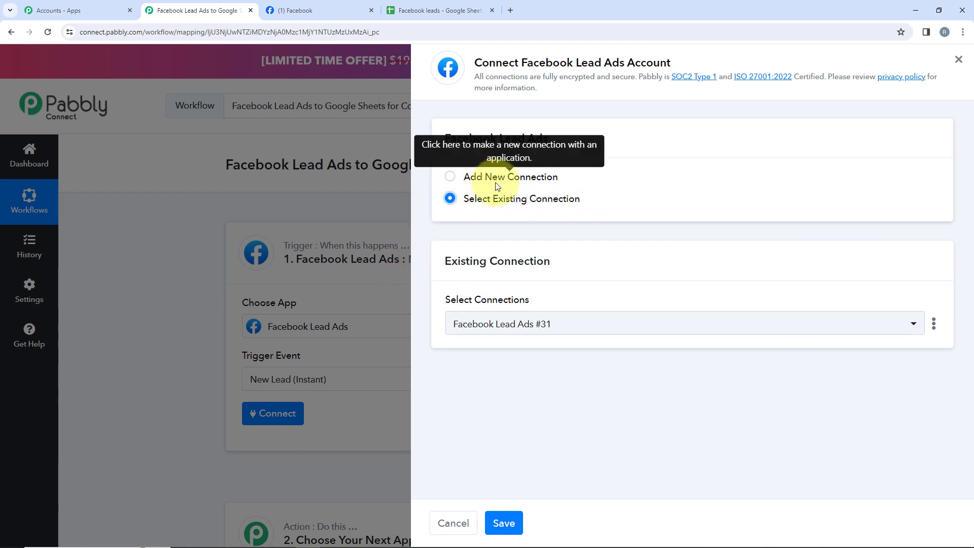
left_click(494, 179)
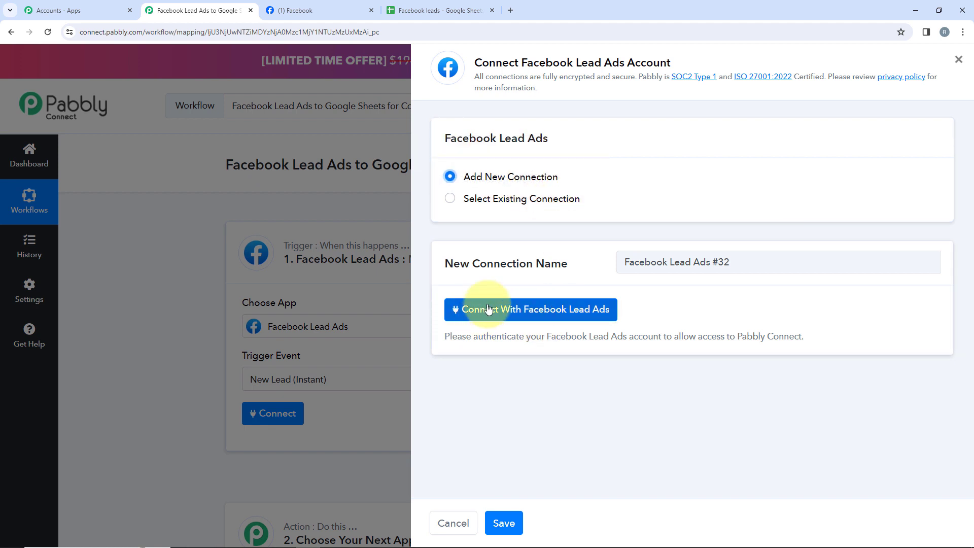
left_click(612, 320)
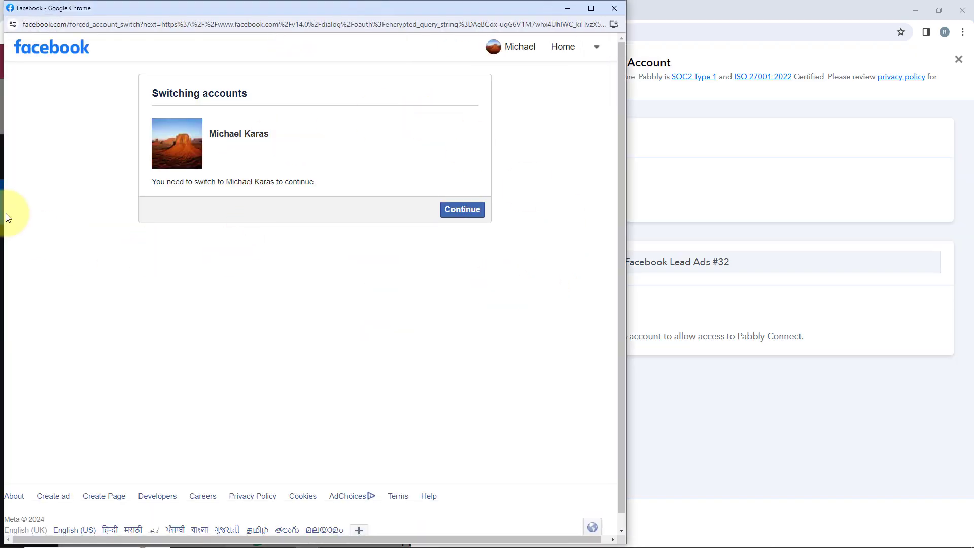
left_click(449, 210)
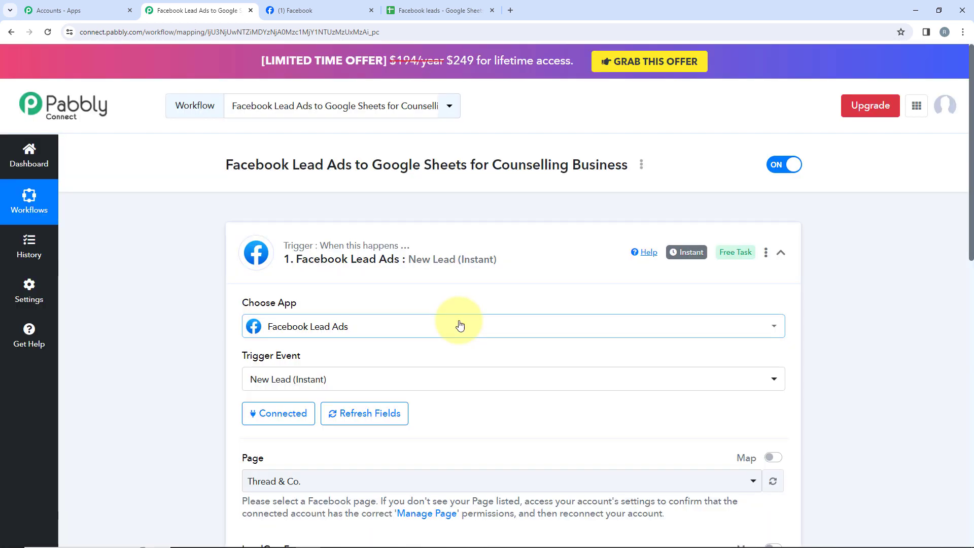
Check the business page open in Facebook and choose Mindful Solutions as the trigger's Facebook page.
scroll(456, 320, "down", 1)
scroll(403, 225, "down", 2)
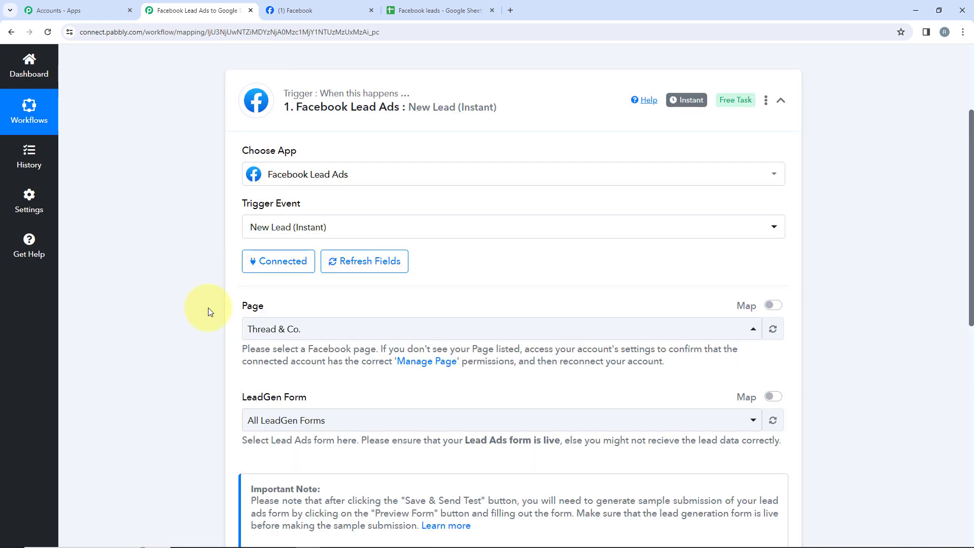
double_click(252, 305)
triple_click(246, 401)
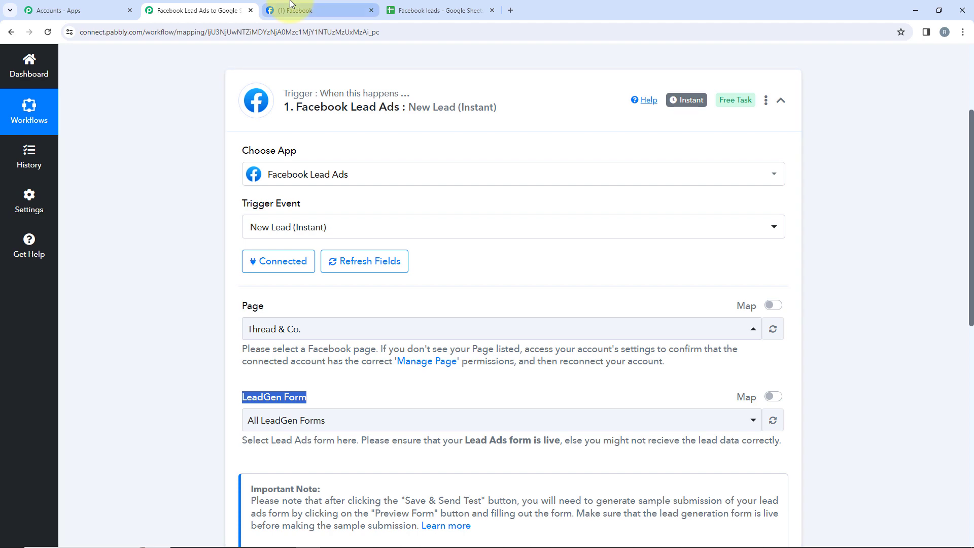
left_click(305, 10)
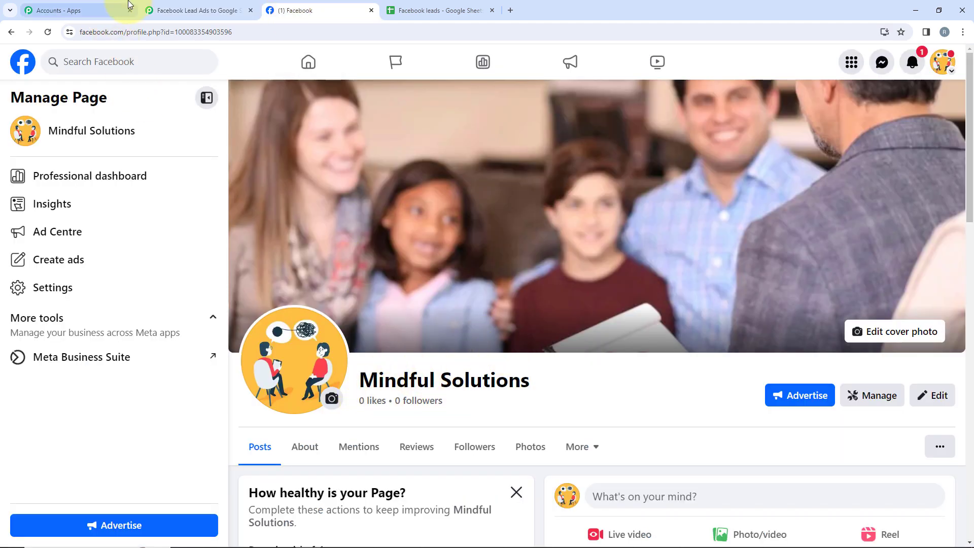
left_click(198, 10)
left_click(345, 327)
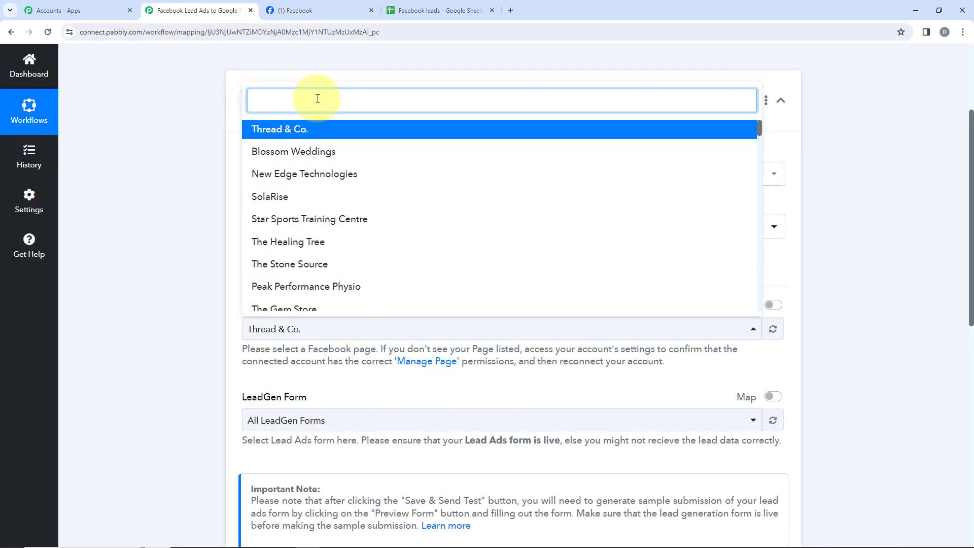
type("Min")
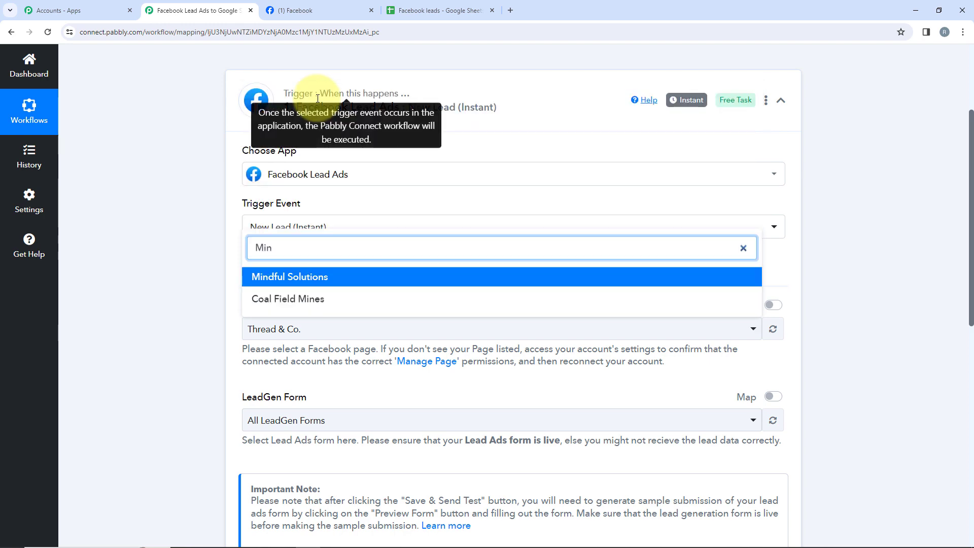
left_click(290, 277)
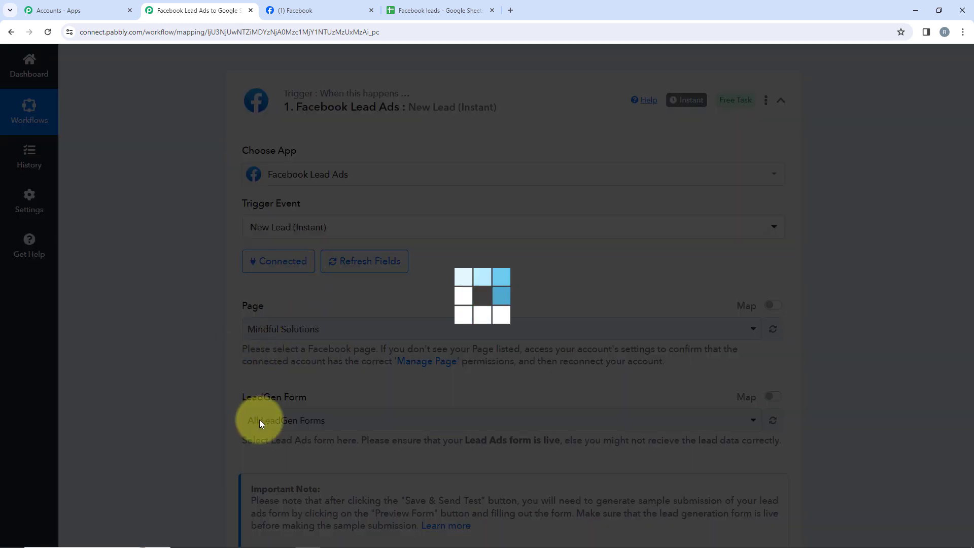
Choose Counselling Lead Ads Form as the trigger's lead generation form.
scroll(328, 412, "down", 2)
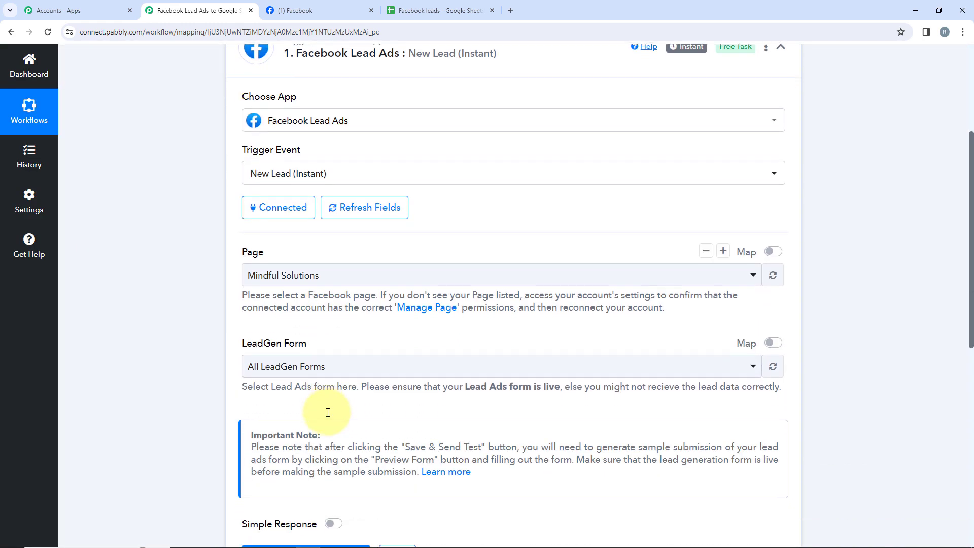
scroll(327, 411, "down", 1)
left_click(314, 319)
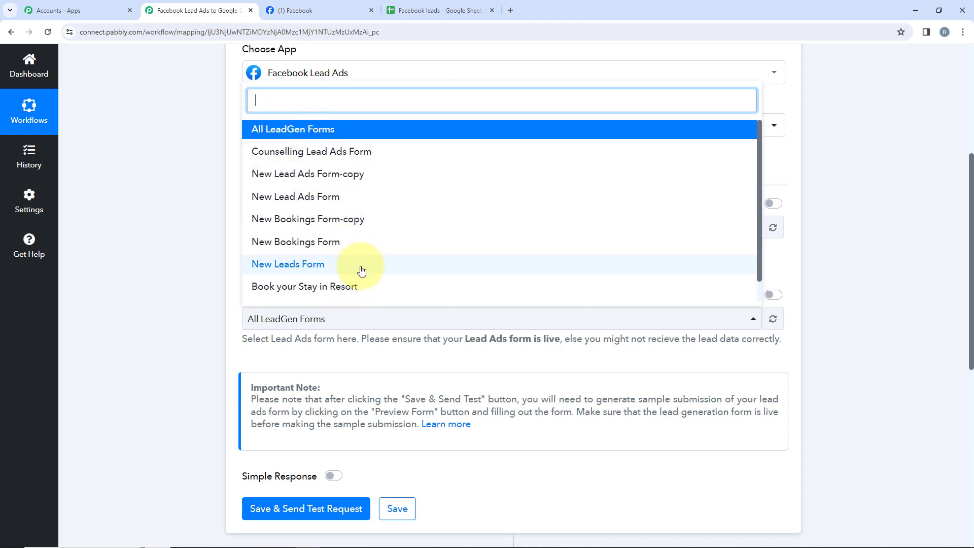
left_click(332, 154)
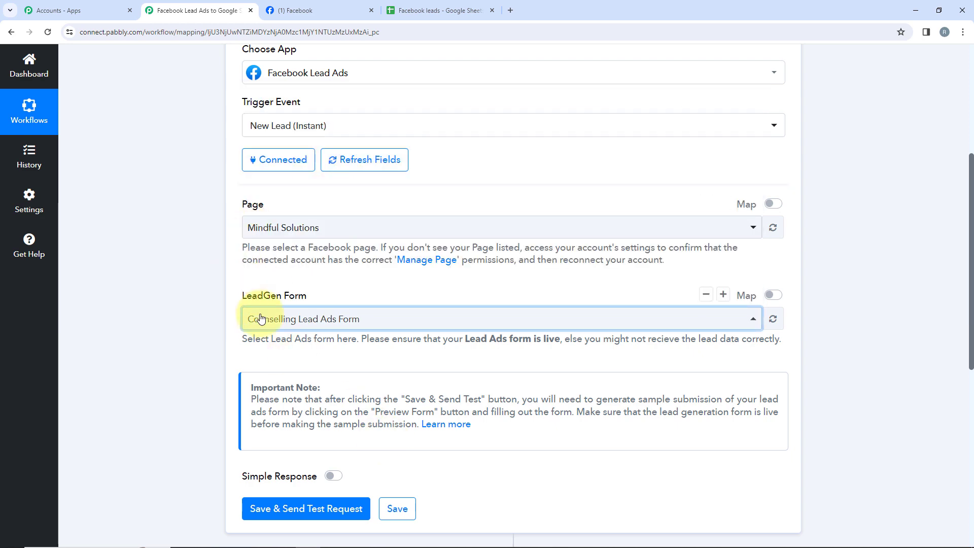
Save the Facebook Lead Ads trigger and send a test request to start capturing a webhook response.
scroll(340, 317, "down", 2)
scroll(347, 316, "down", 3)
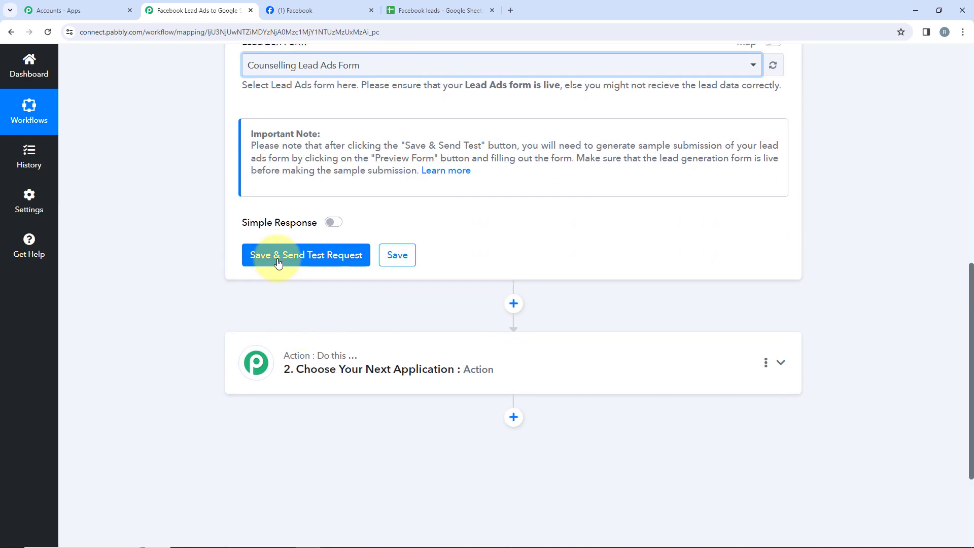
left_click(333, 256)
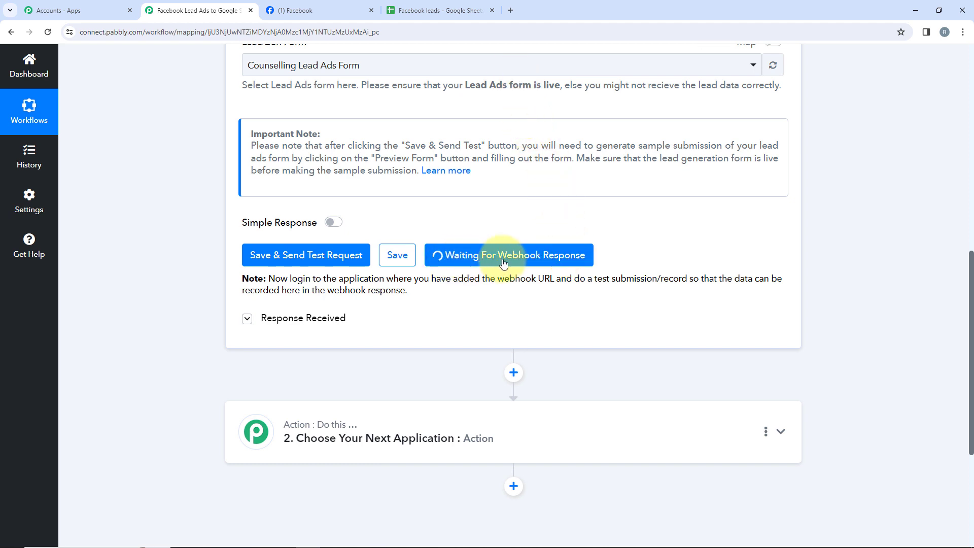
Search Google for "meta for developers" in a new browser tab and open the Meta for Developers site.
left_click(511, 10)
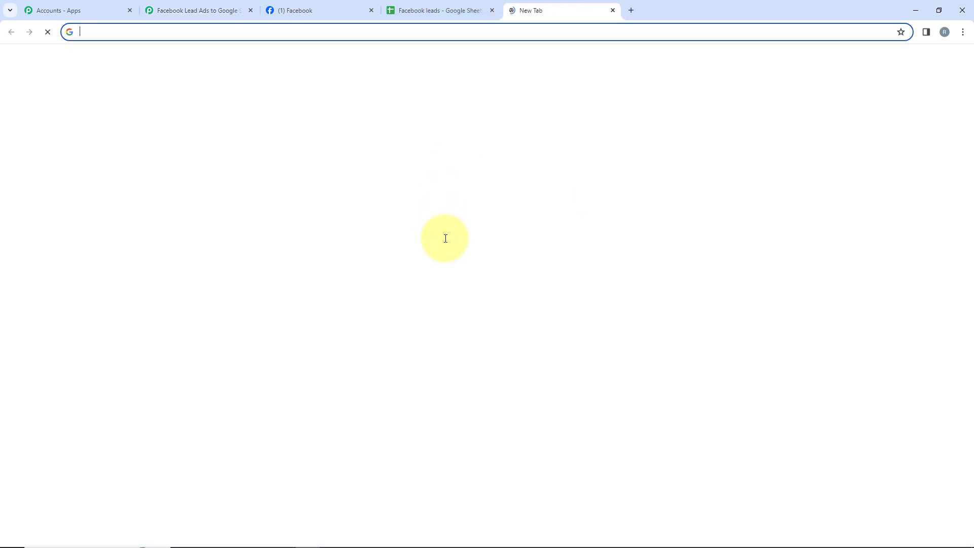
left_click(451, 249)
type("meta")
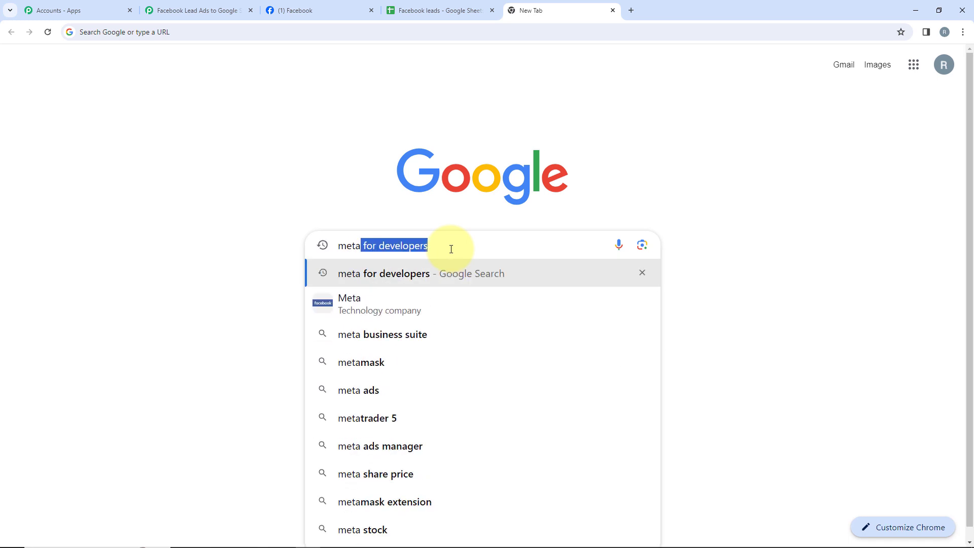
key("Return")
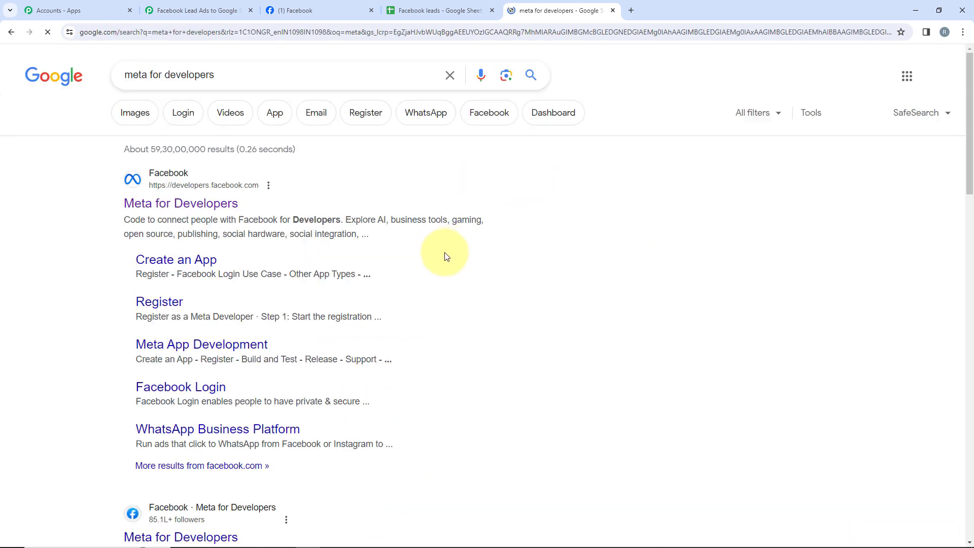
left_click(232, 210)
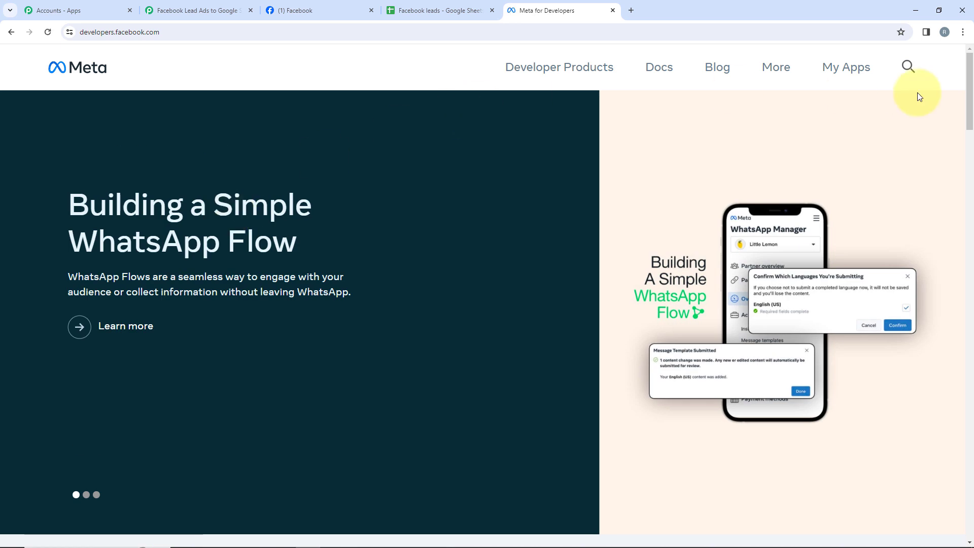
Go to the Developer Tools page of Meta for Developers and open the Lead Ads Testing Tool.
left_click(767, 72)
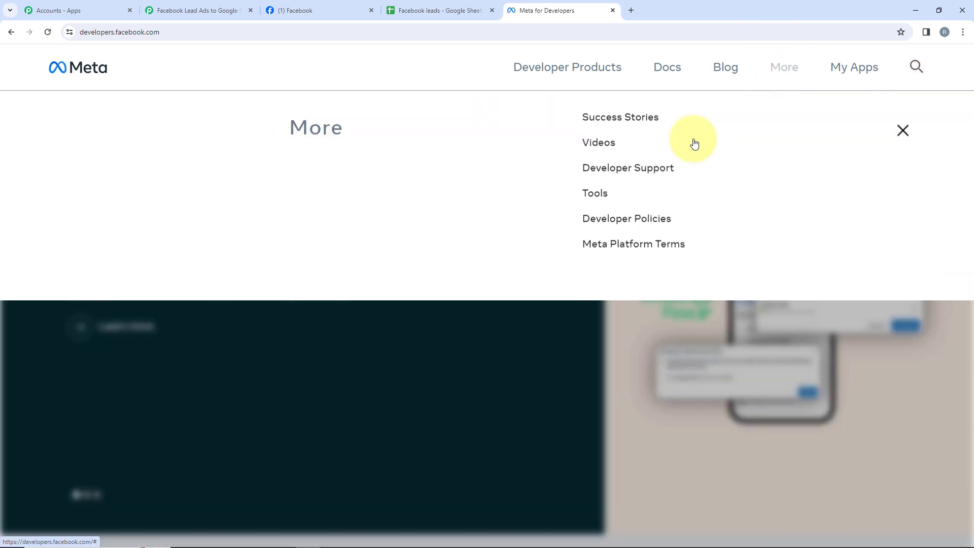
left_click(591, 209)
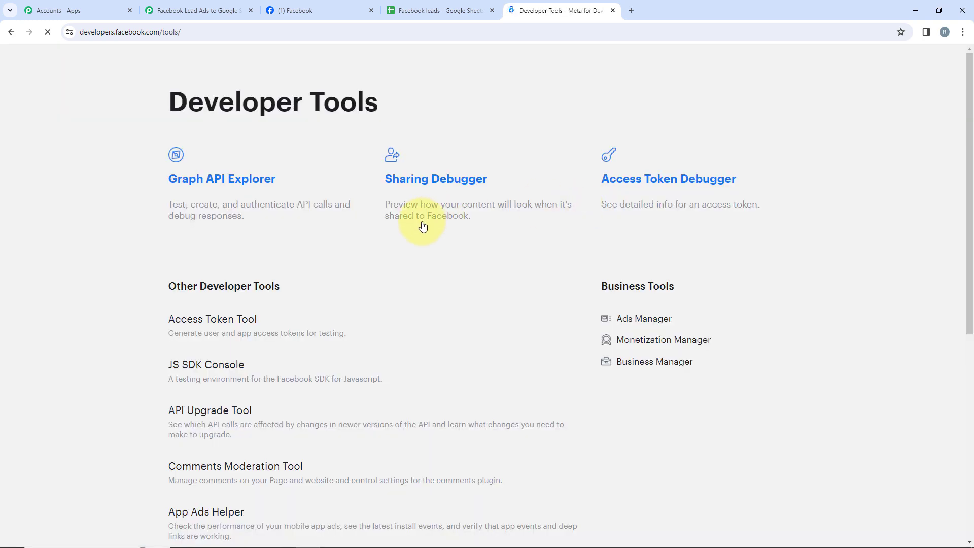
scroll(391, 282, "down", 3)
scroll(392, 281, "down", 3)
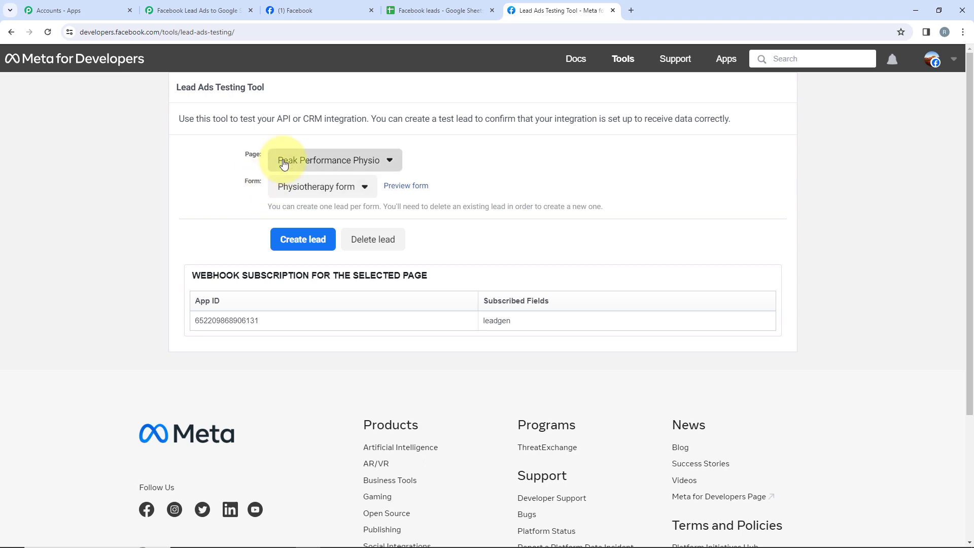
Select the Mindful Solutions page and its Counselling Lead Ads Form for the test lead.
left_click(288, 167)
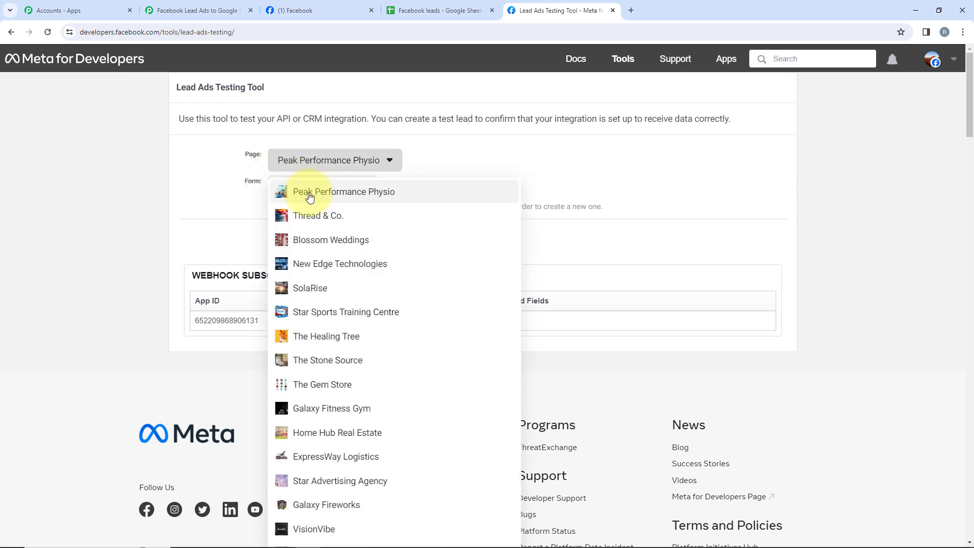
scroll(310, 197, "down", 10)
left_click(319, 163)
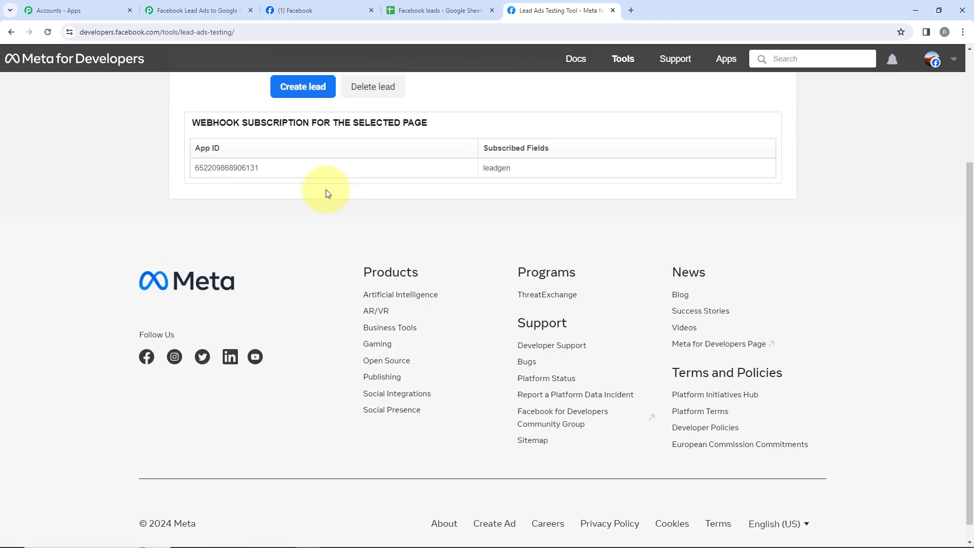
scroll(327, 192, "up", 3)
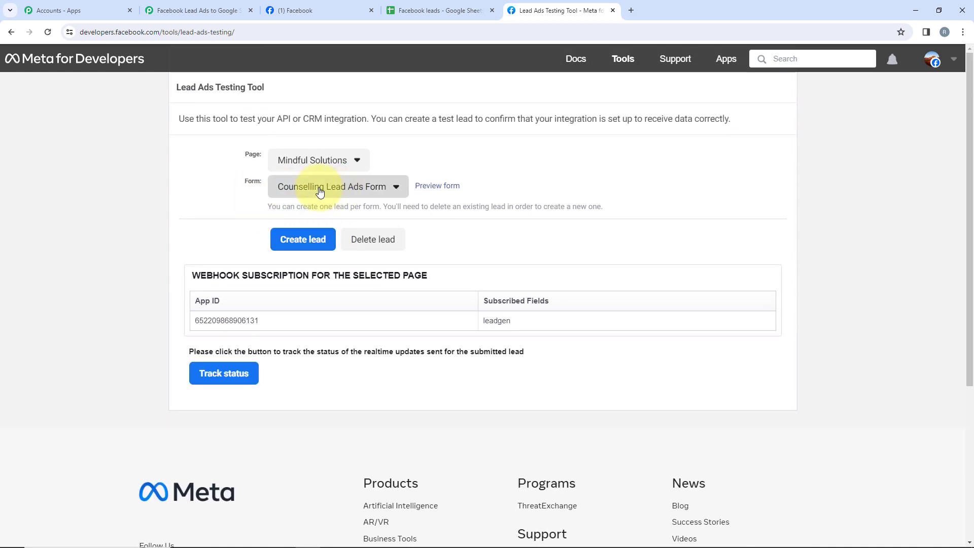
left_click(319, 188)
left_click(325, 209)
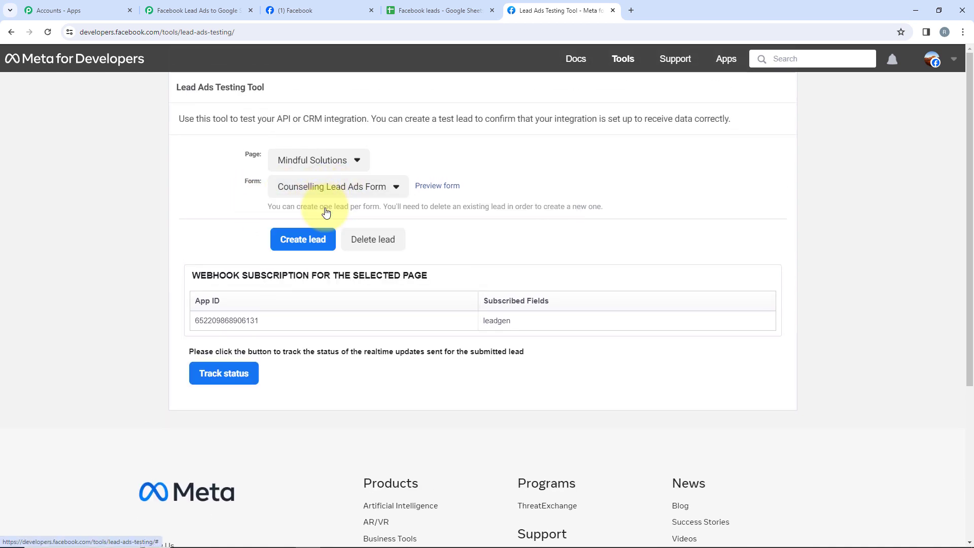
Preview the form, submit a test lead with a dummy name, email and phone number, and close the preview.
left_click(436, 186)
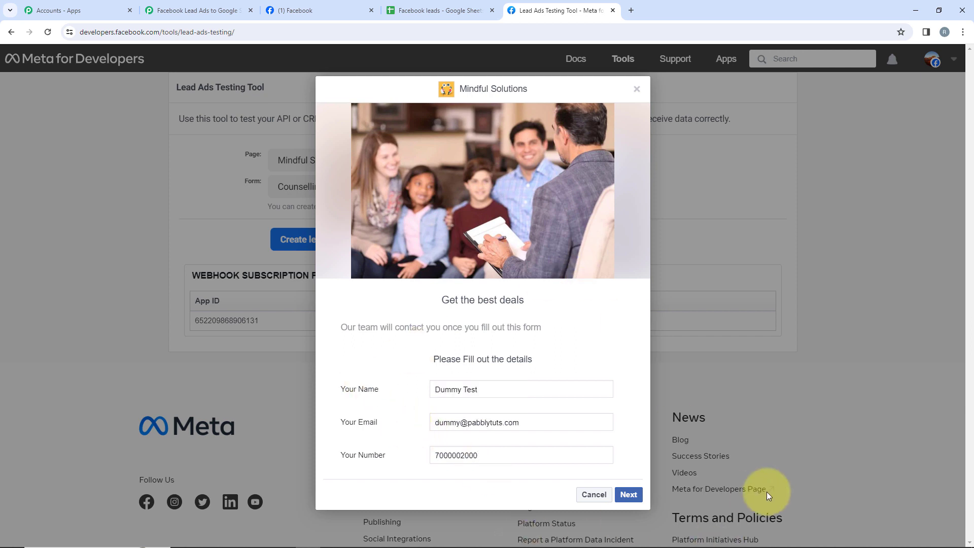
left_click(629, 495)
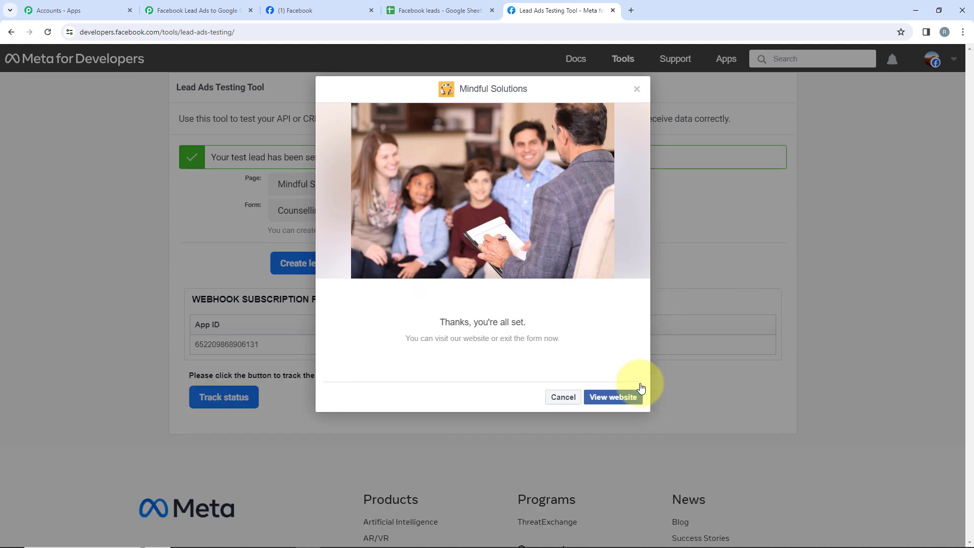
left_click(559, 398)
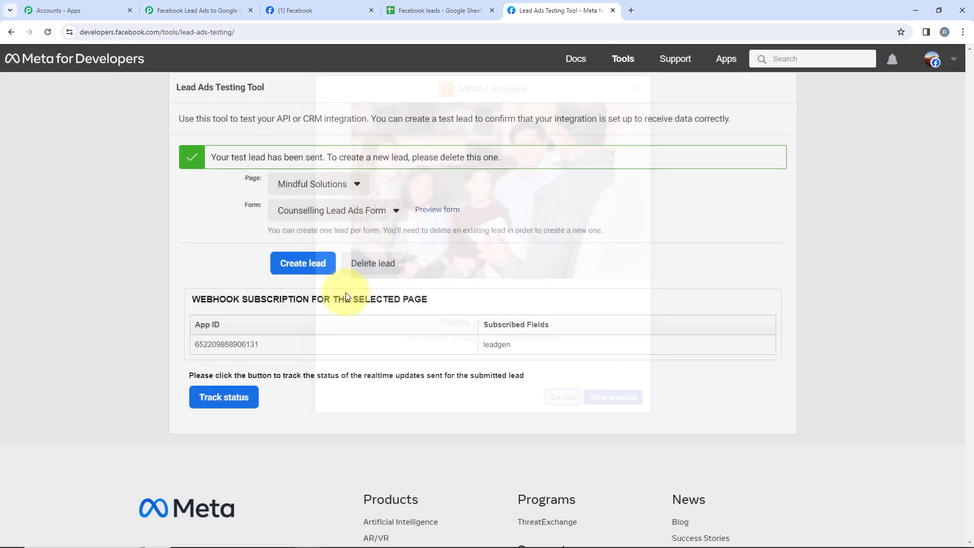
left_click_drag(222, 161, 327, 168)
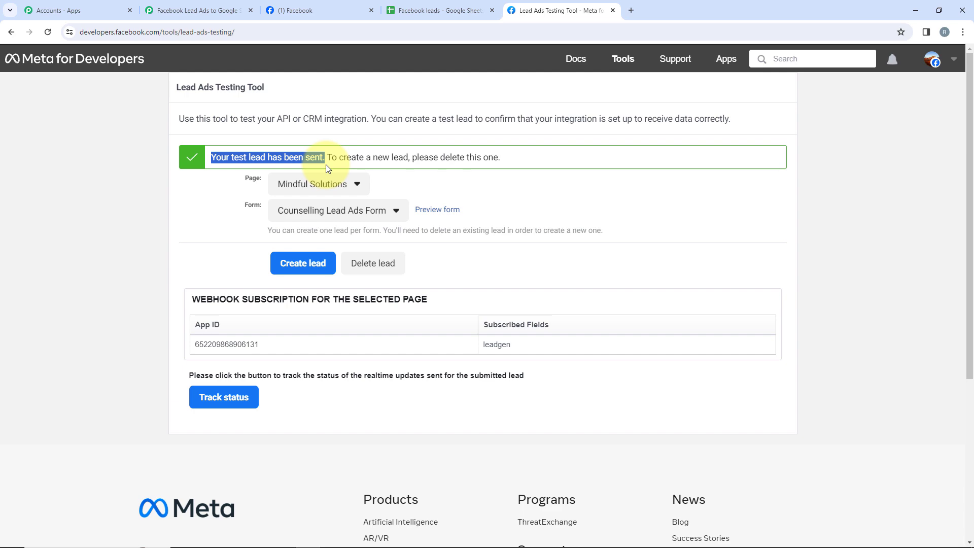
Switch to the Pabbly Connect workflow and examine the lead details in the trigger's webhook response.
left_click(163, 1)
scroll(373, 171, "down", 3)
scroll(373, 172, "down", 2)
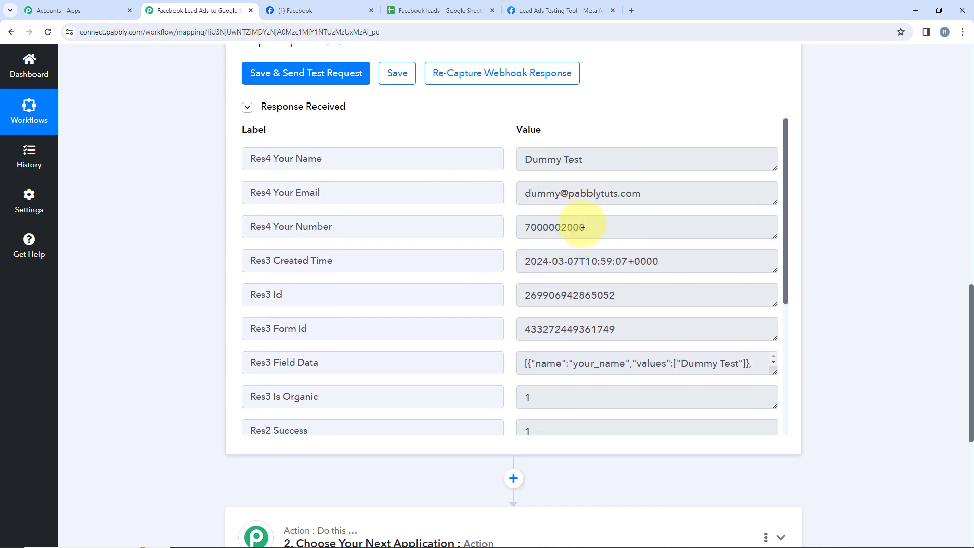
scroll(583, 224, "up", 12)
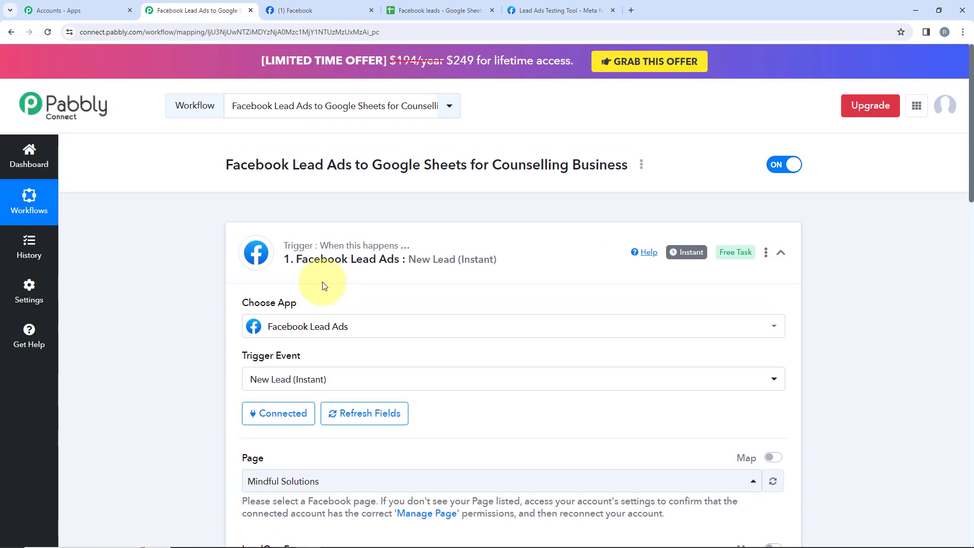
Collapse the trigger and set the action step to Google Sheets with the Add New Row event.
left_click(327, 278)
left_click(331, 276)
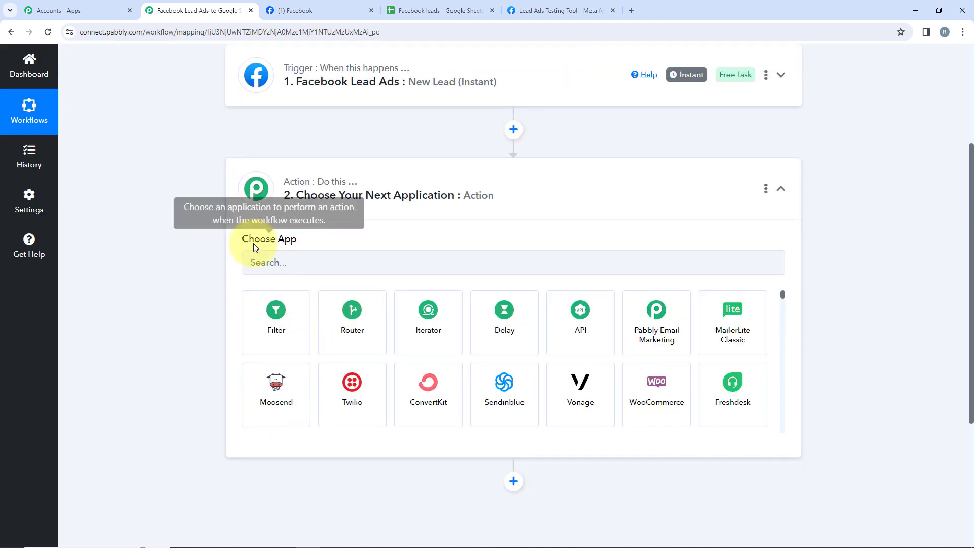
left_click(294, 263)
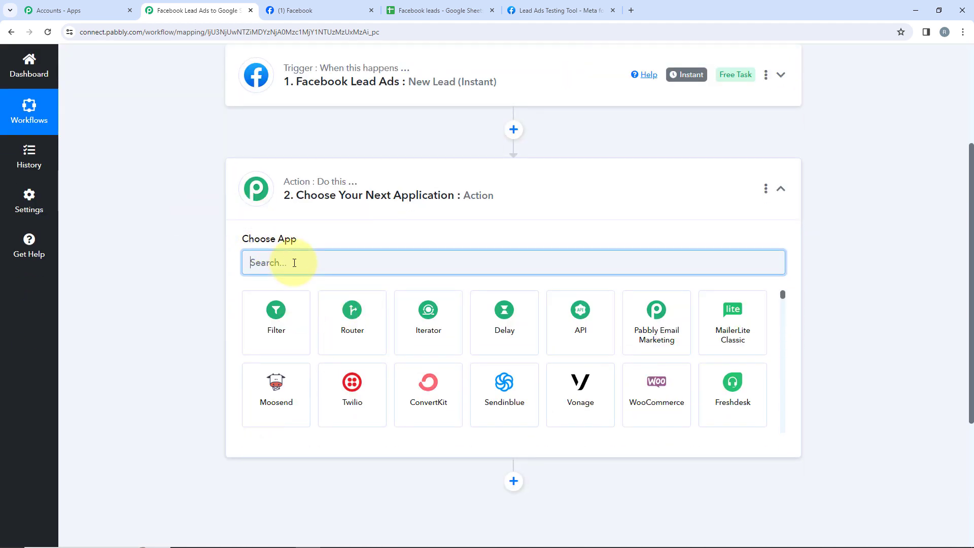
type("Googl")
left_click(354, 330)
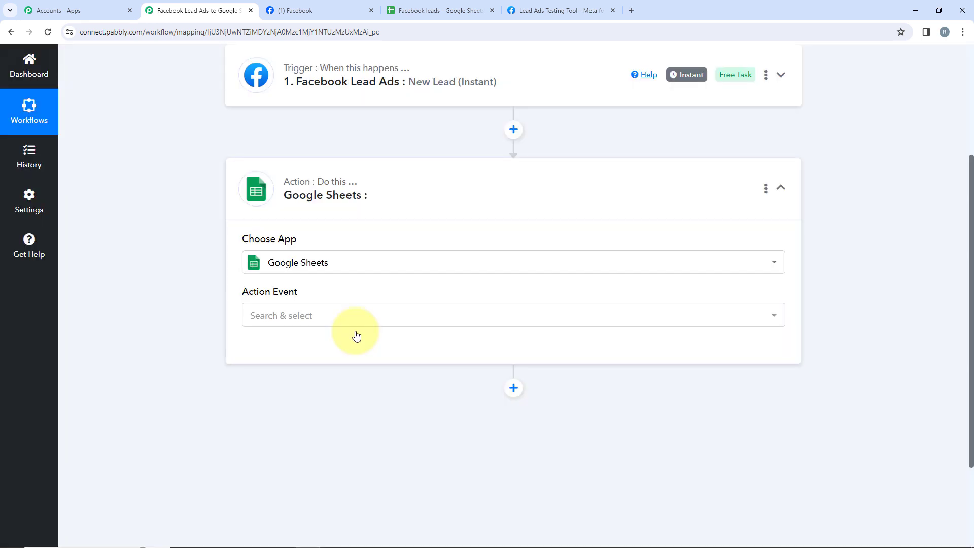
left_click(275, 314)
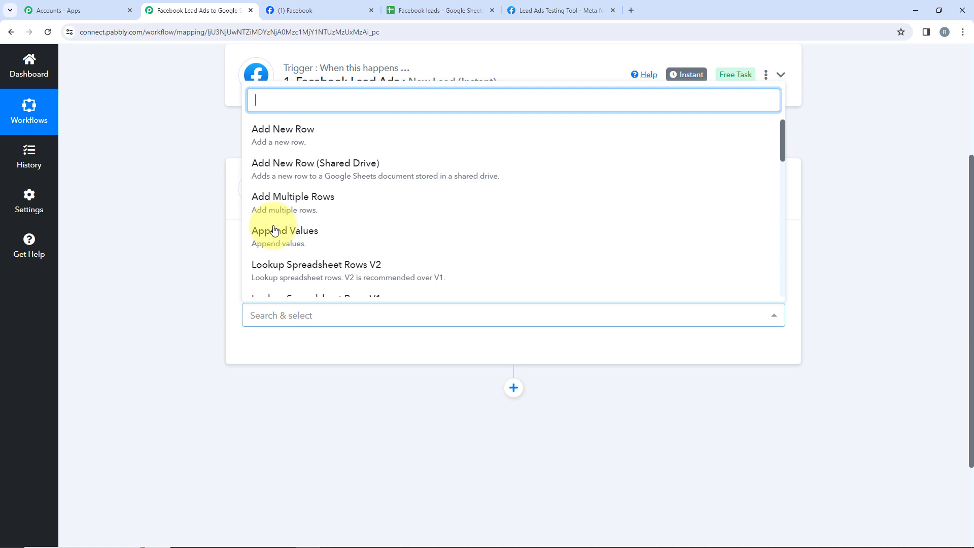
left_click(282, 145)
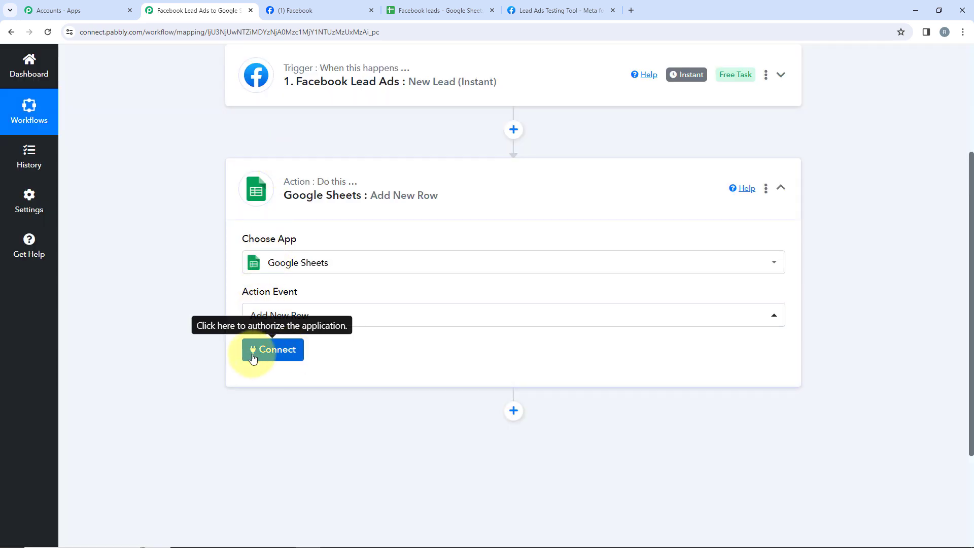
Connect Google Sheets through a new connection by signing in with Google and allowing access.
left_click(274, 359)
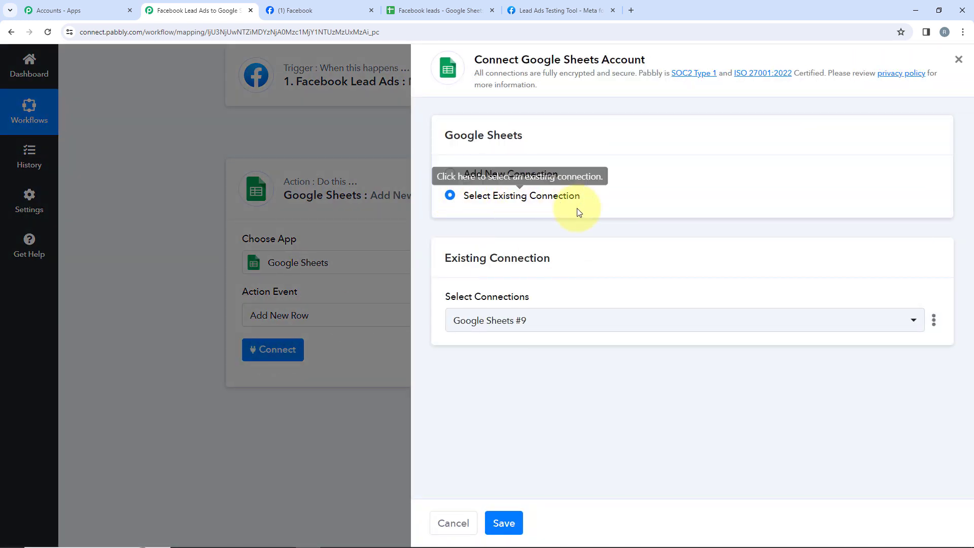
left_click(521, 178)
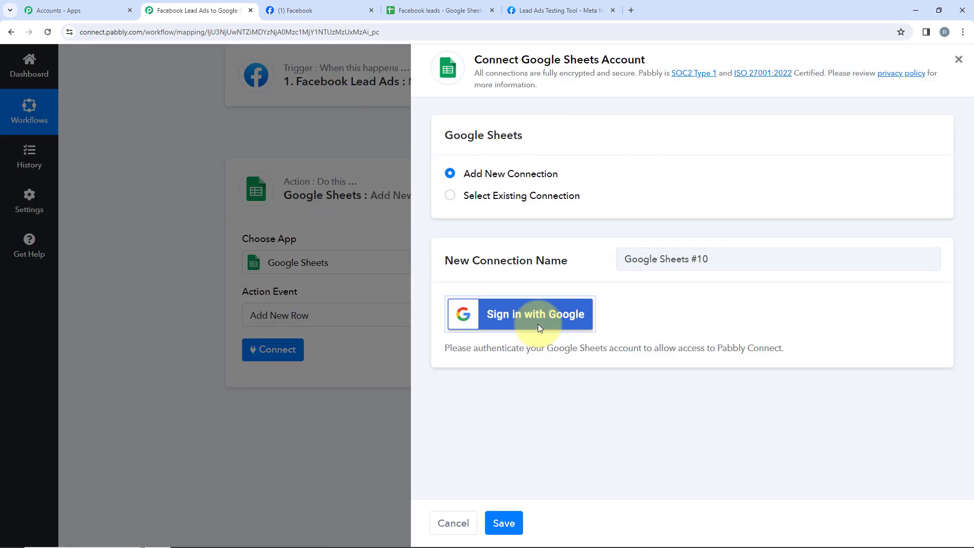
left_click(538, 325)
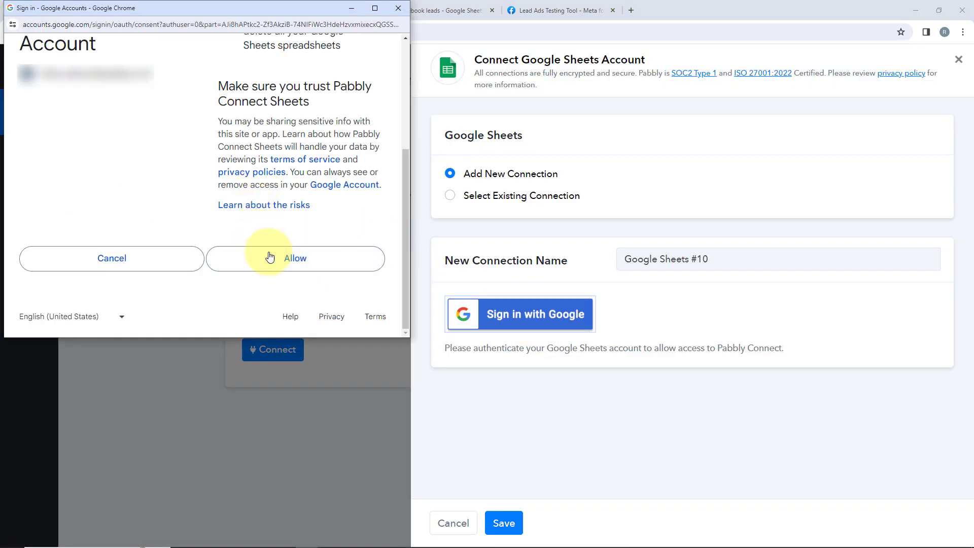
left_click(323, 270)
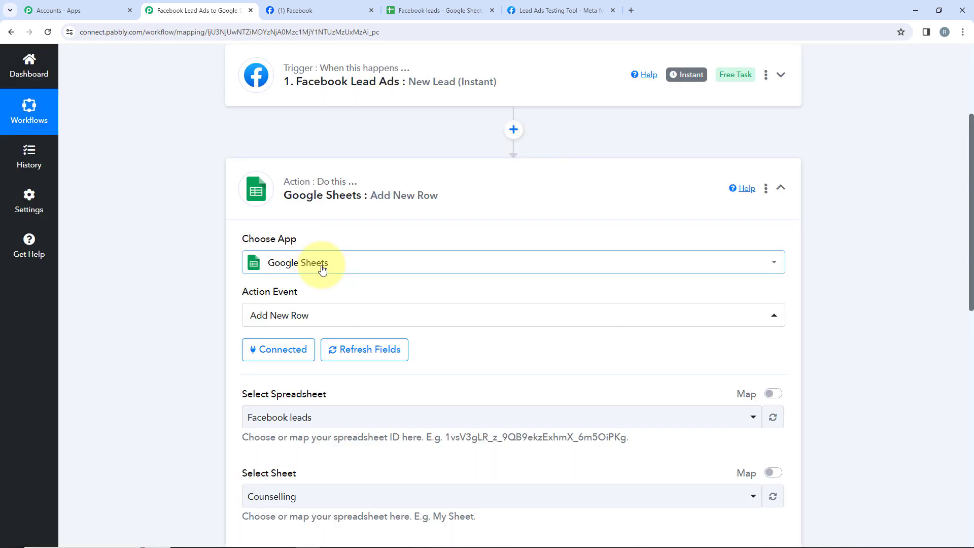
Check the leads spreadsheet in Google Sheets, then choose Facebook leads as the action's spreadsheet in Pabbly Connect.
scroll(323, 270, "down", 3)
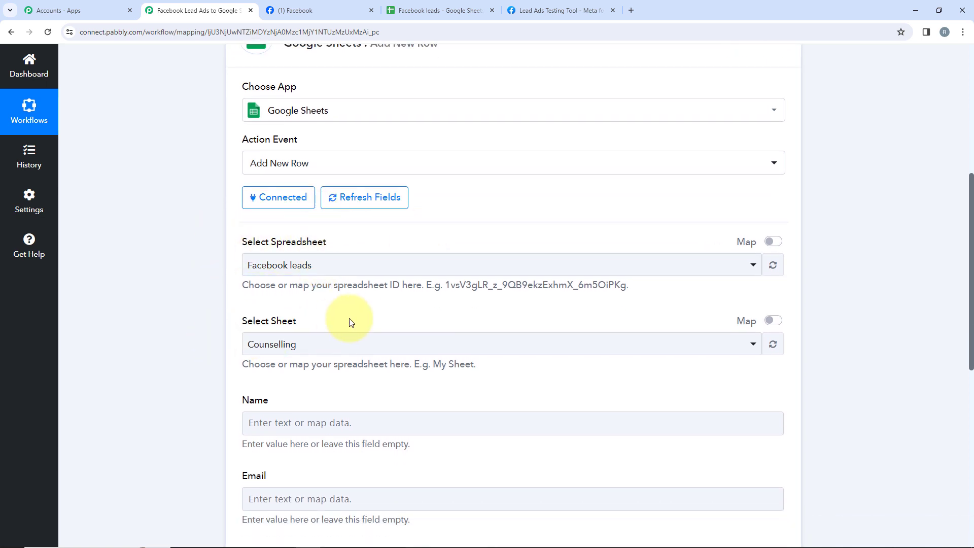
left_click(414, 4)
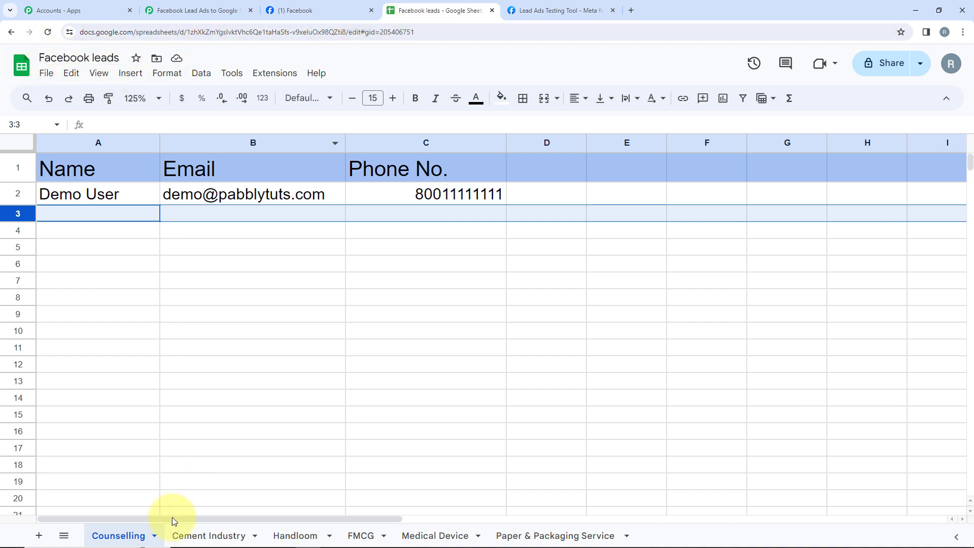
left_click(170, 11)
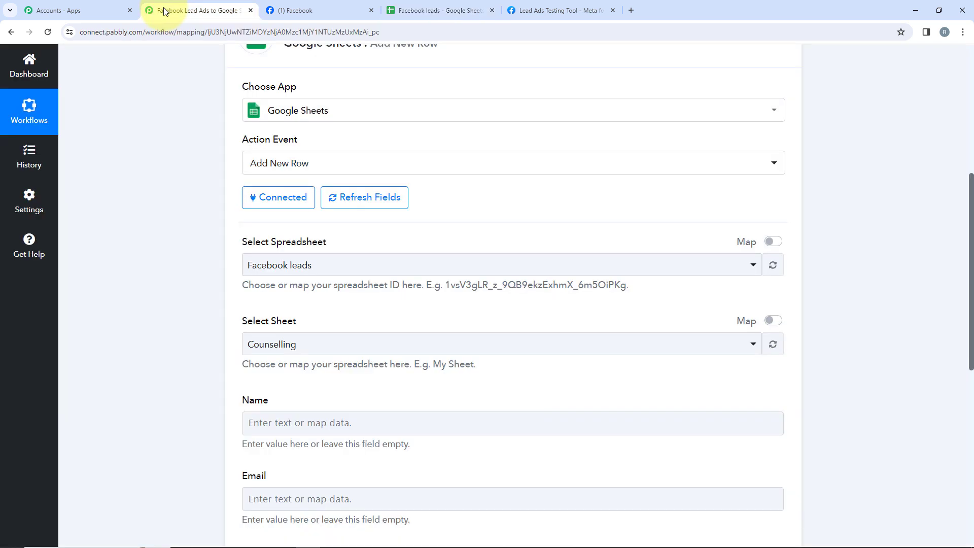
left_click(307, 274)
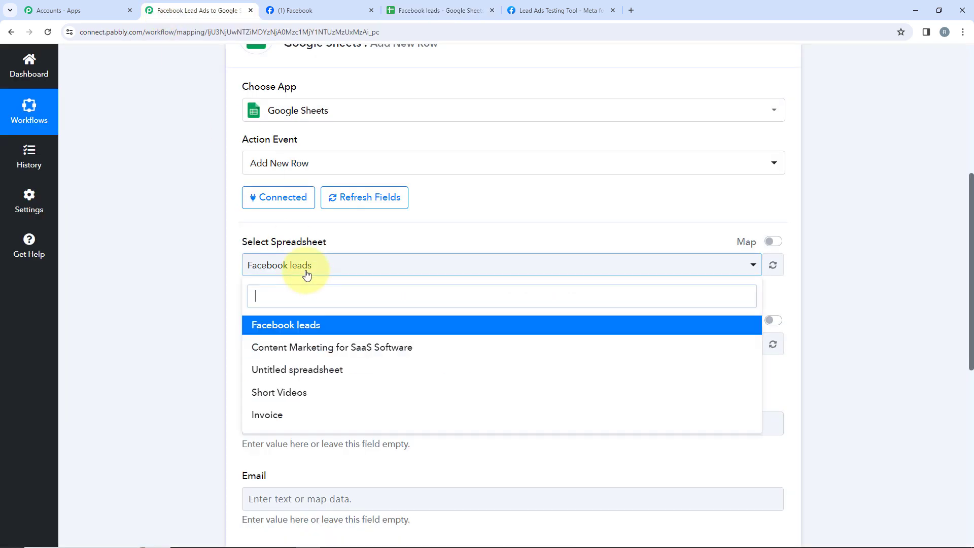
left_click(309, 326)
Choose Counselling as the sheet that receives the new rows.
scroll(304, 304, "down", 1)
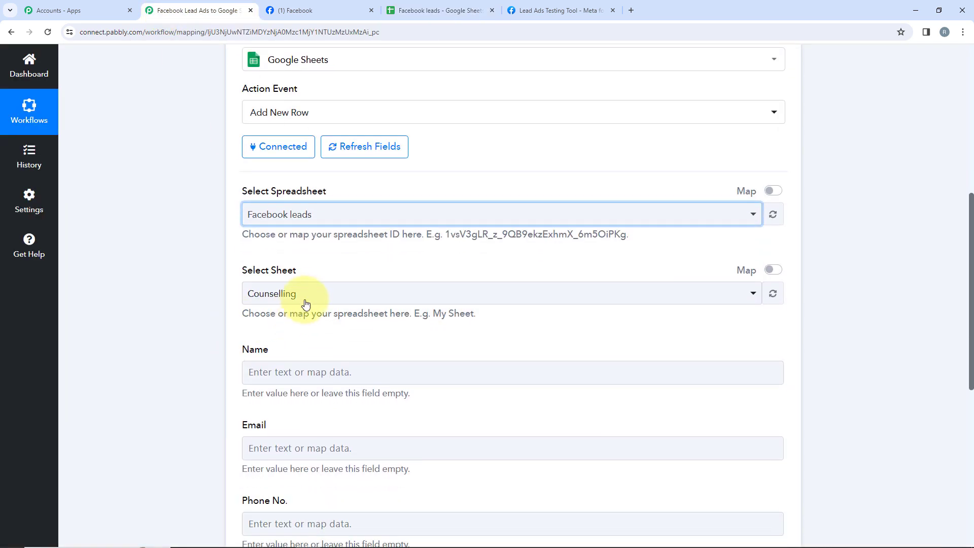
left_click(311, 293)
left_click(327, 353)
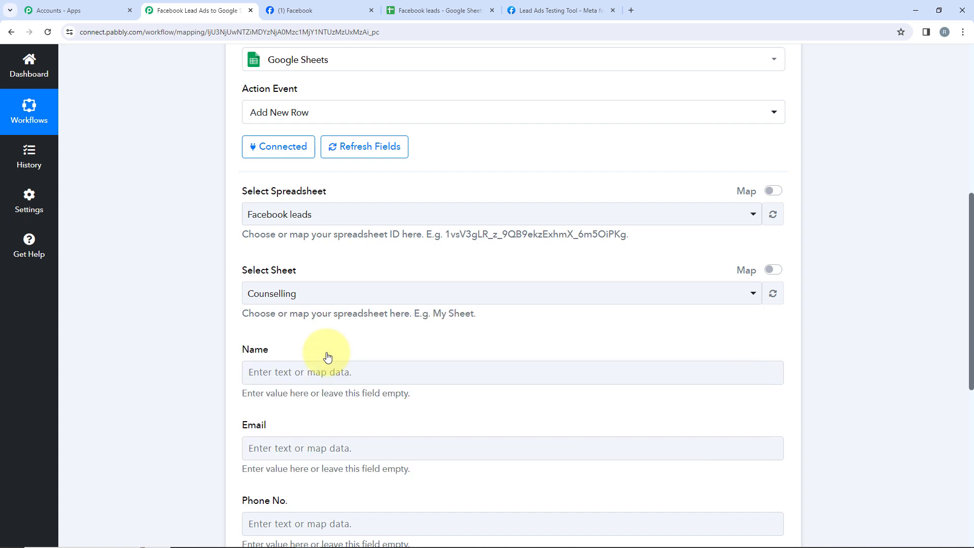
left_click(297, 302)
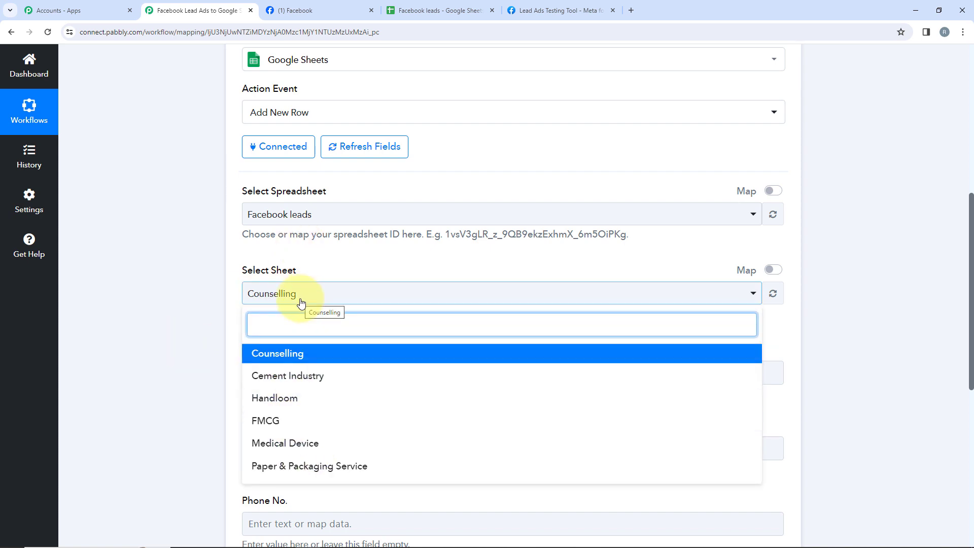
left_click(163, 326)
Map the Name field to the Res4 Your Name value from the Facebook Lead Ads trigger.
scroll(315, 300, "down", 2)
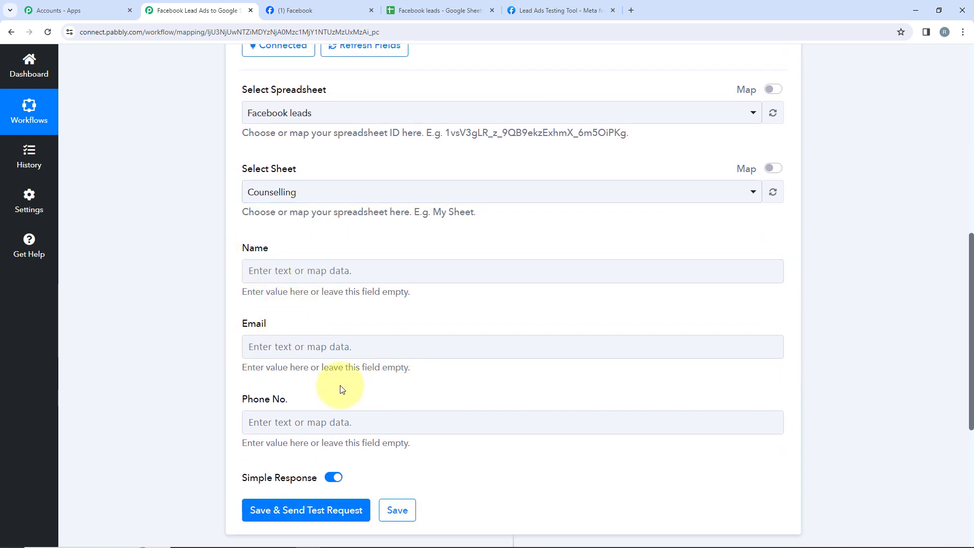
left_click(321, 271)
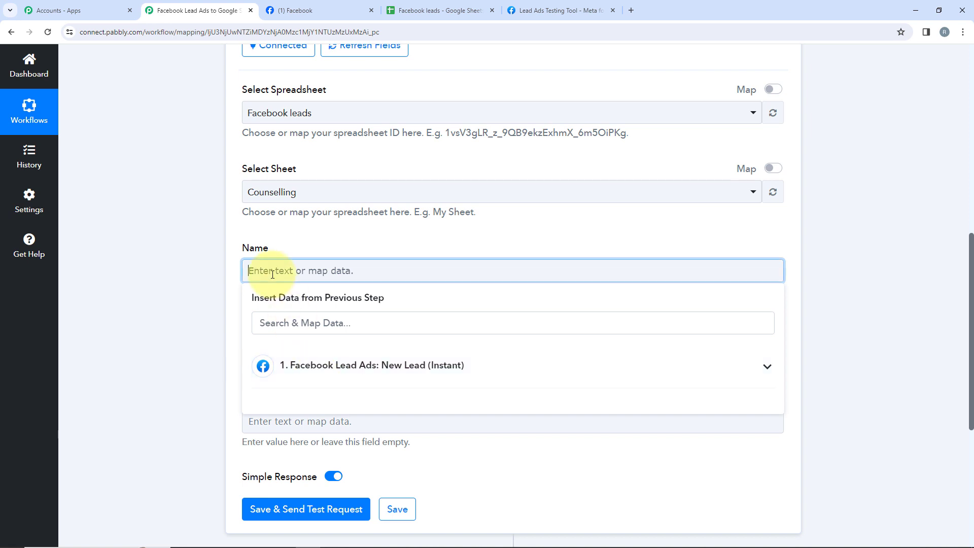
left_click(313, 283)
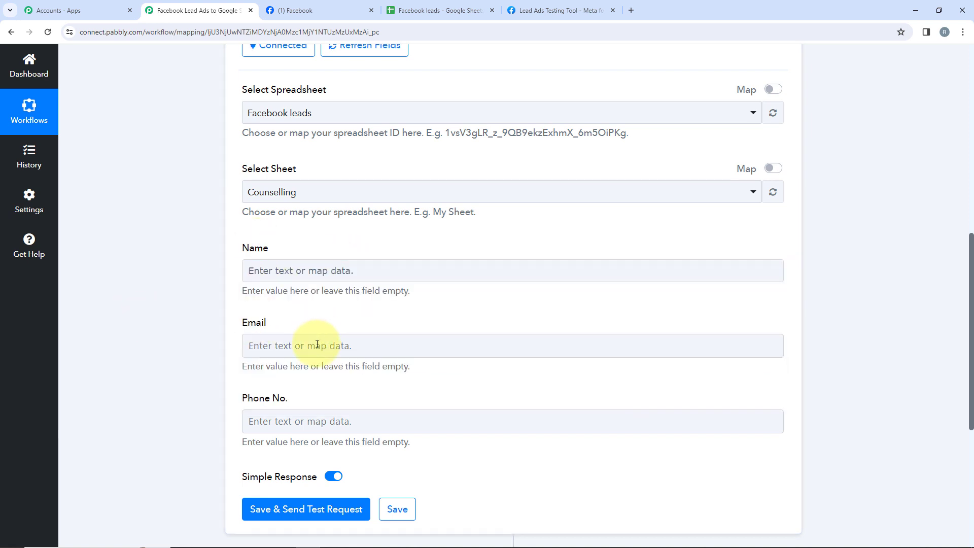
left_click(299, 270)
left_click(299, 375)
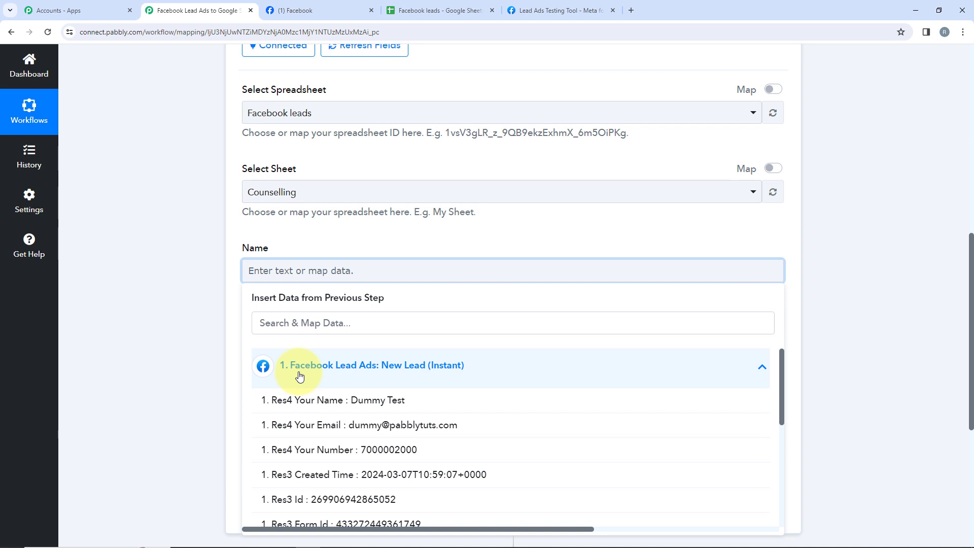
scroll(284, 372, "down", 1)
scroll(284, 374, "up", 1)
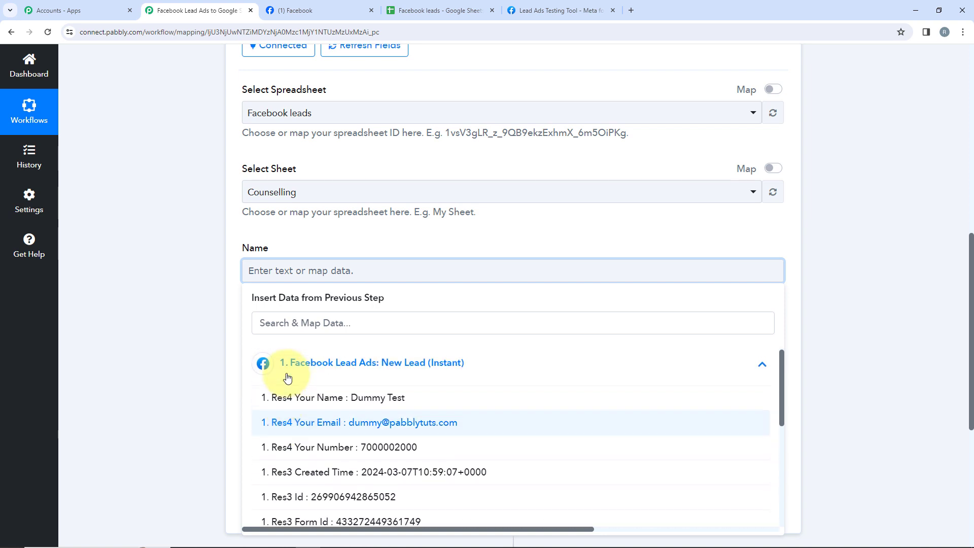
left_click(348, 401)
left_click(184, 363)
Map the Email field to the Res4 Your Email value from the Facebook Lead Ads trigger.
left_click(336, 353)
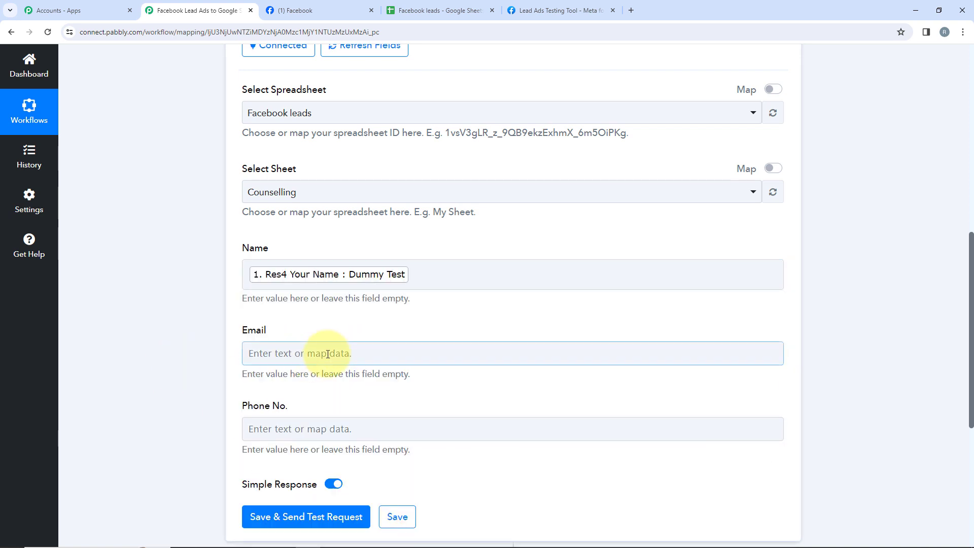
left_click(376, 446)
scroll(355, 405, "down", 2)
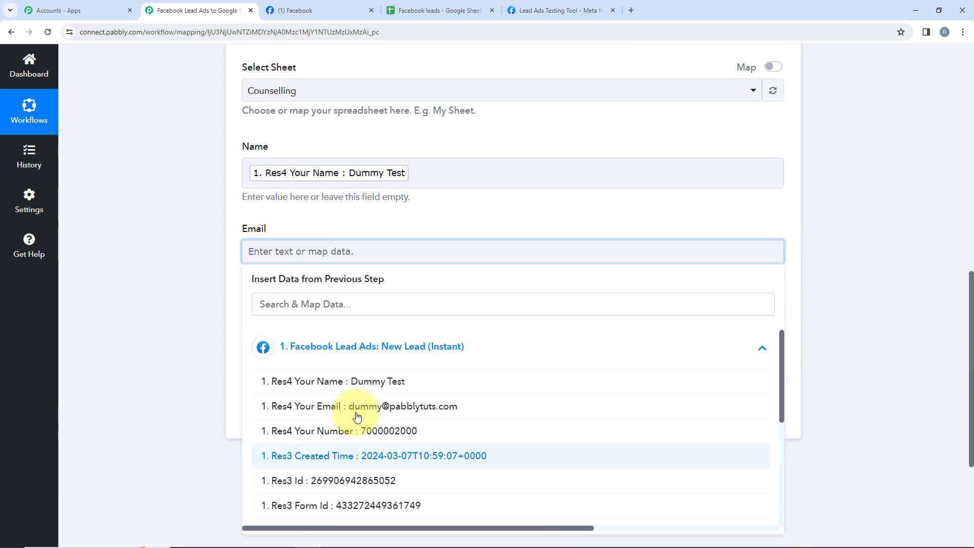
left_click(347, 408)
left_click(223, 370)
scroll(221, 354, "down", 2)
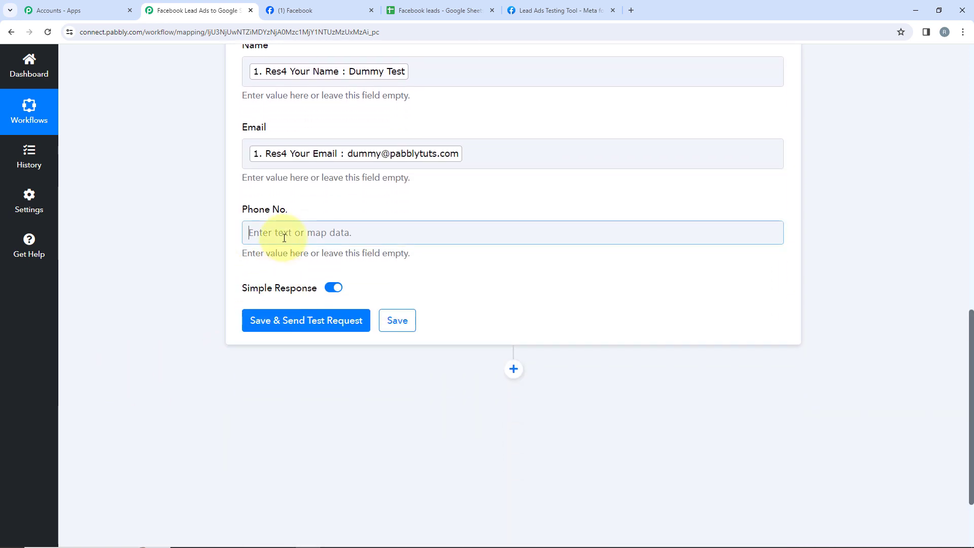
Map the Phone No. field to the Res4 Your Number value from the Facebook Lead Ads trigger.
left_click(265, 232)
left_click(304, 316)
left_click(276, 412)
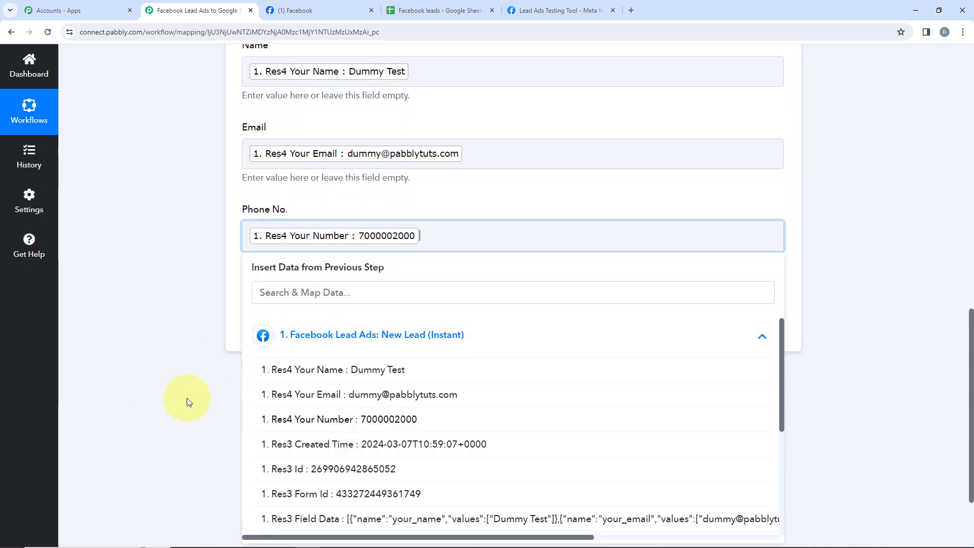
left_click(186, 397)
scroll(436, 269, "up", 2)
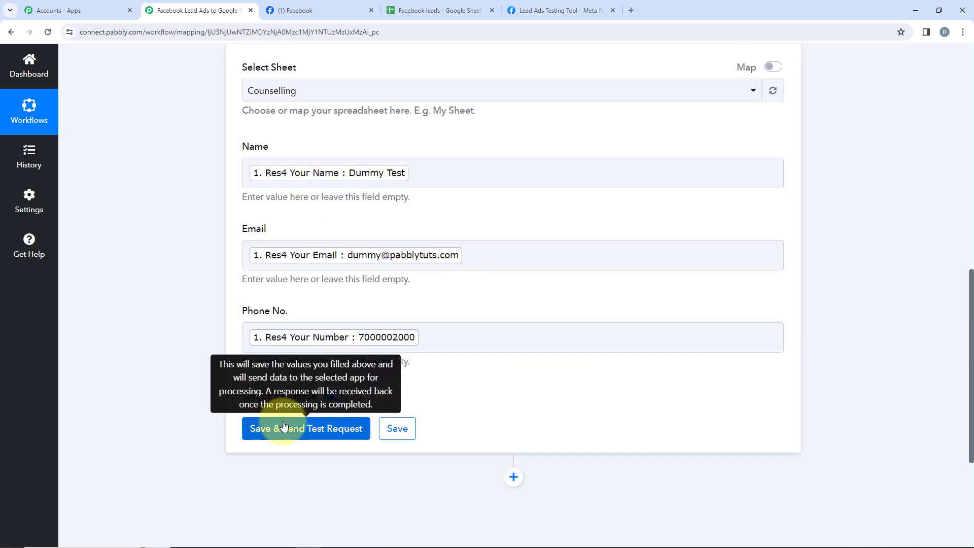
Save the Google Sheets action with a test request and check the new row in the Counselling sheet.
left_click(336, 425)
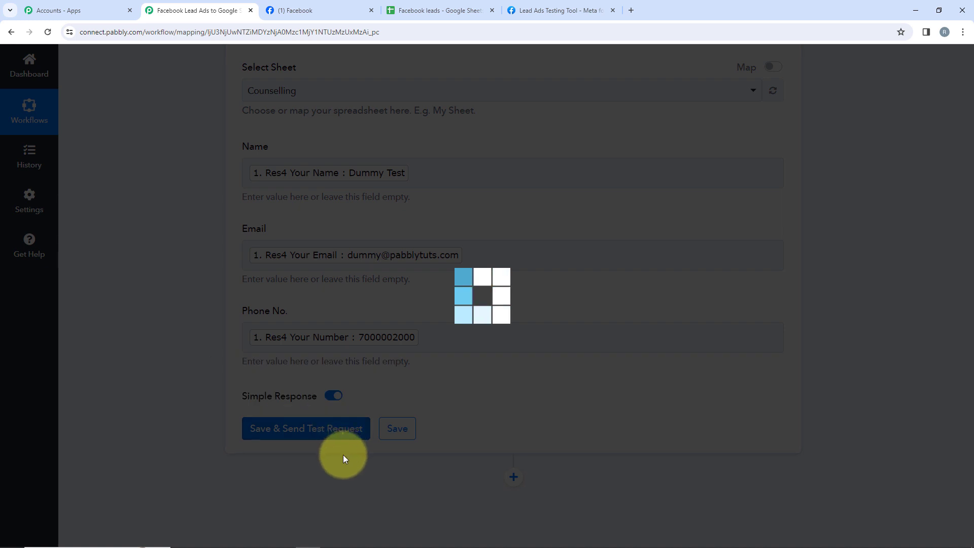
scroll(390, 426, "down", 4)
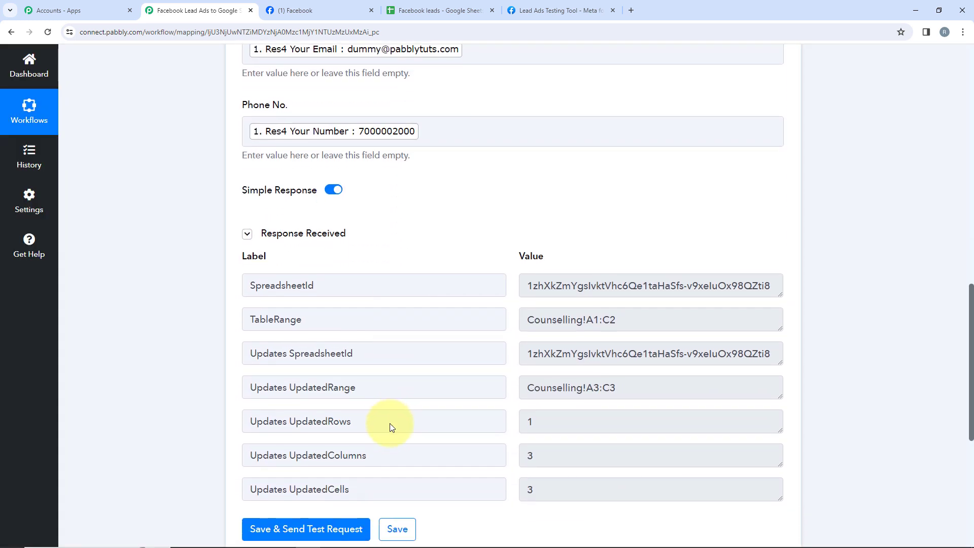
scroll(389, 423, "down", 2)
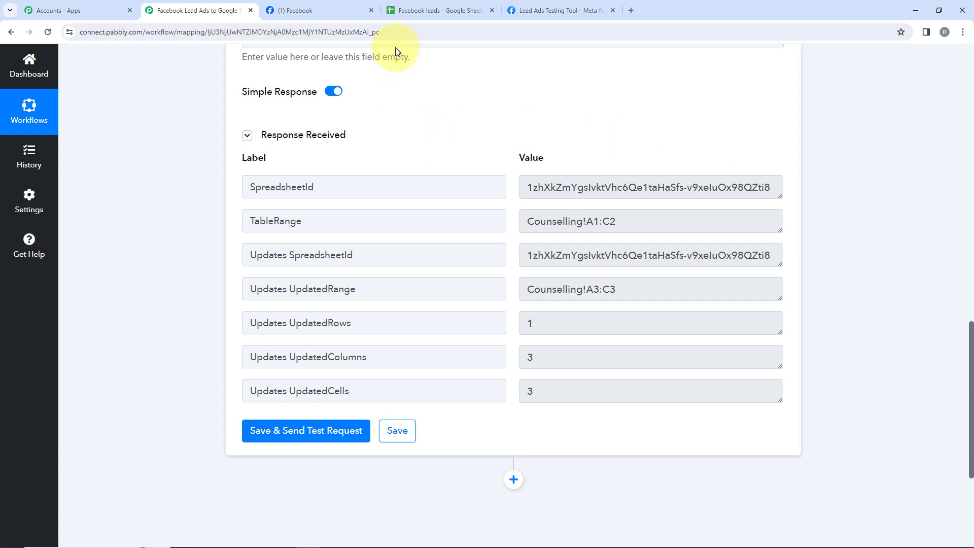
left_click(409, 12)
left_click(20, 218)
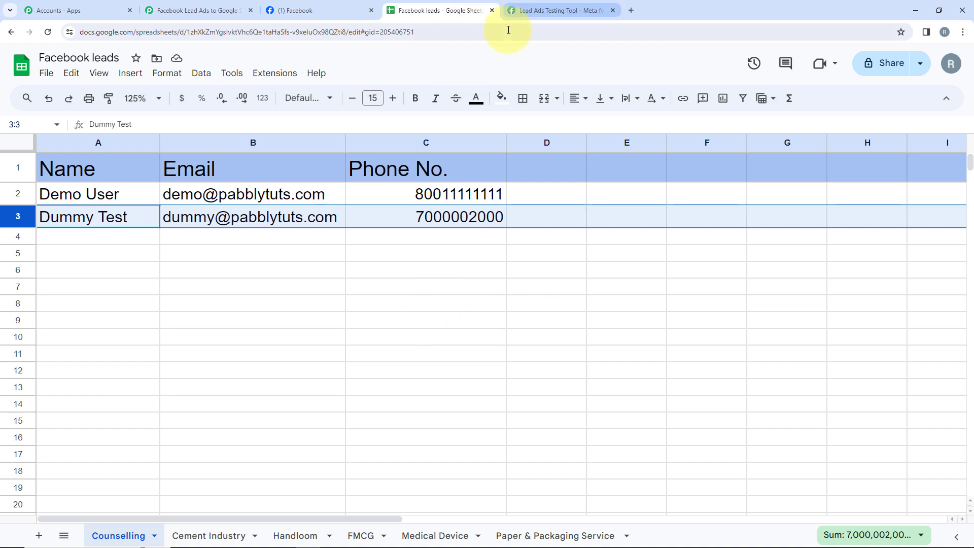
Switch to Meta's Lead Ads Testing Tool, delete the existing test lead and reload the page.
left_click(541, 10)
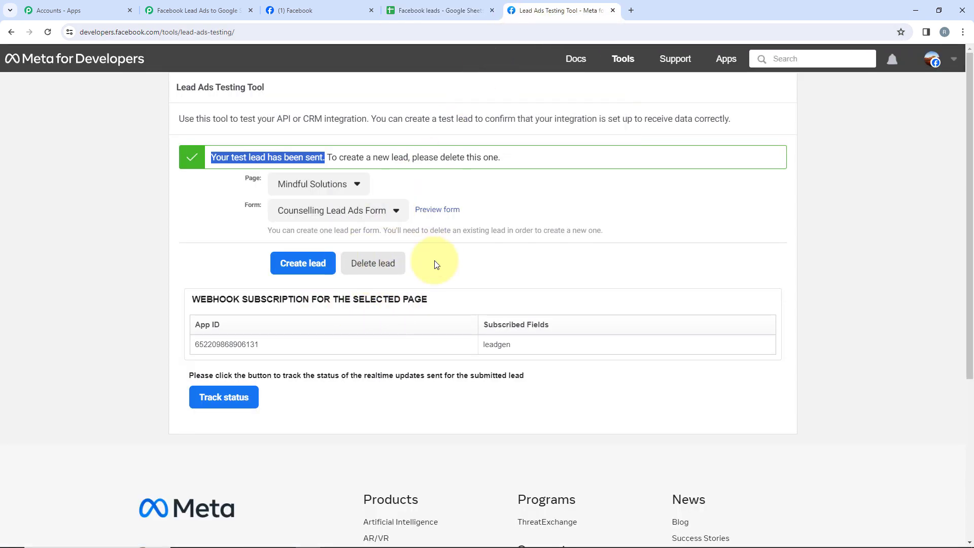
left_click(371, 264)
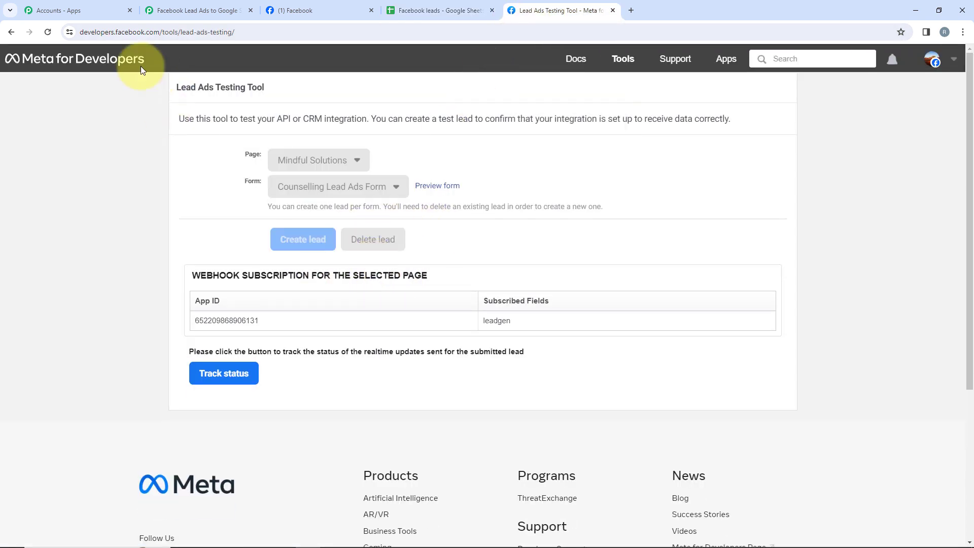
left_click(48, 32)
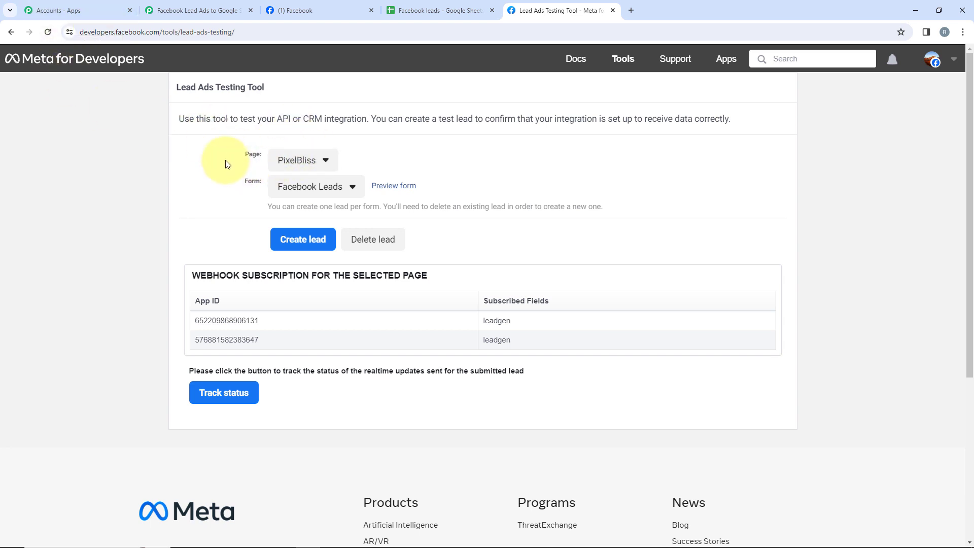
Choose the Mindful Solutions page and its Counselling Lead Ads Form for the test lead.
left_click_drag(222, 159, 261, 181)
left_click(305, 166)
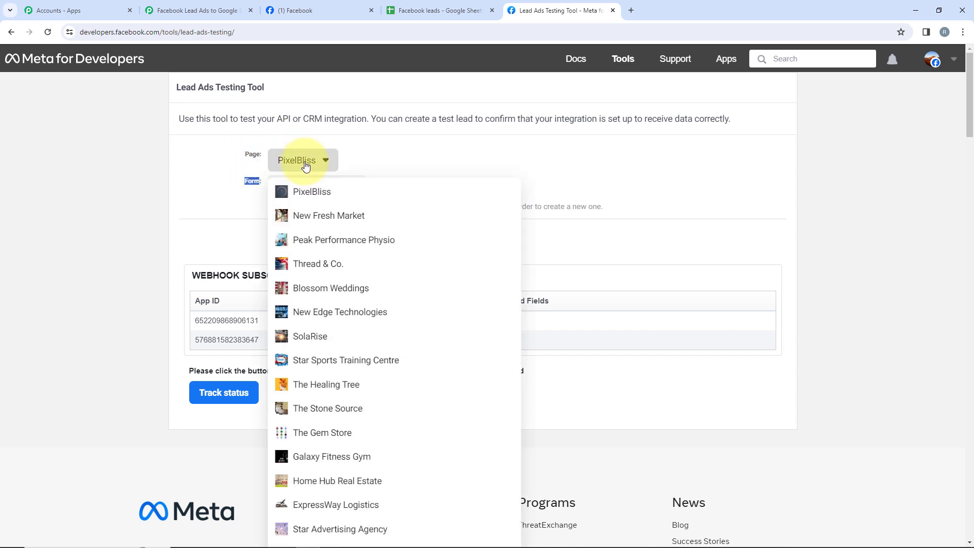
scroll(408, 233, "down", 5)
scroll(411, 234, "up", 5)
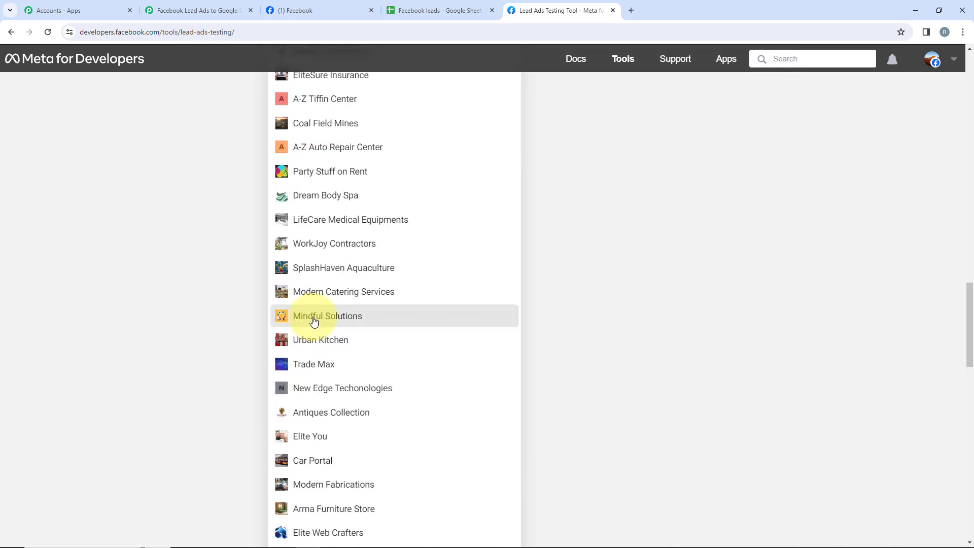
left_click(314, 317)
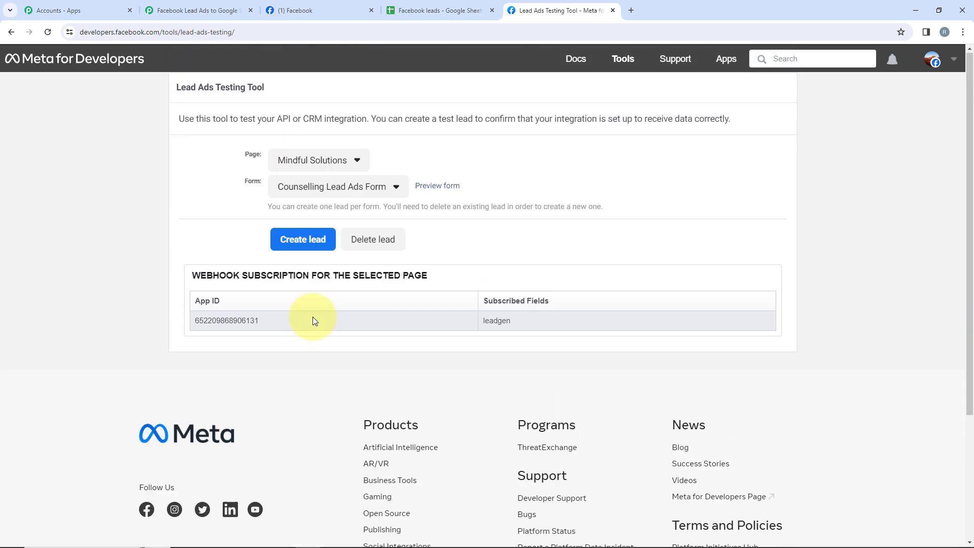
left_click(311, 186)
left_click(312, 214)
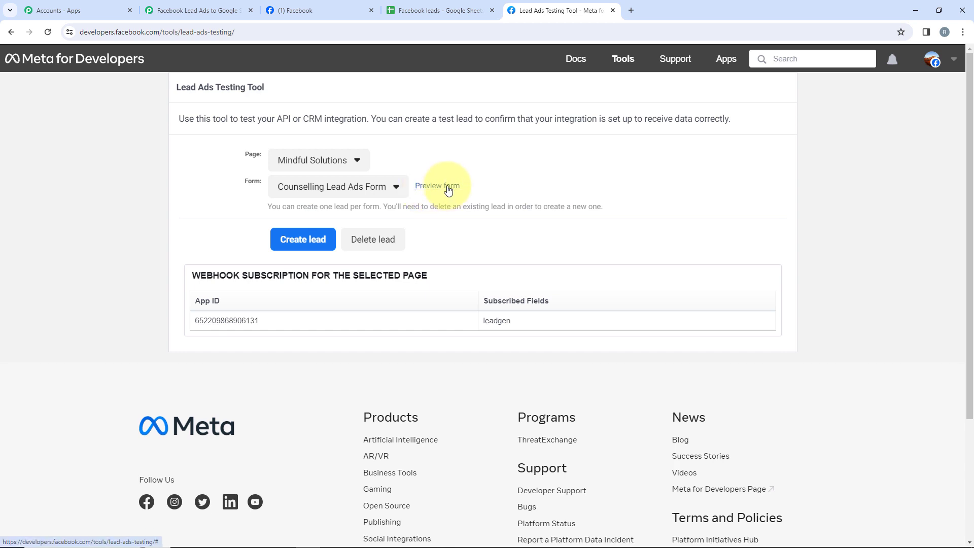
Submit a test lead through the form preview with the name Pabbly Connect Test, an email and a phone number, and close the preview.
left_click(444, 187)
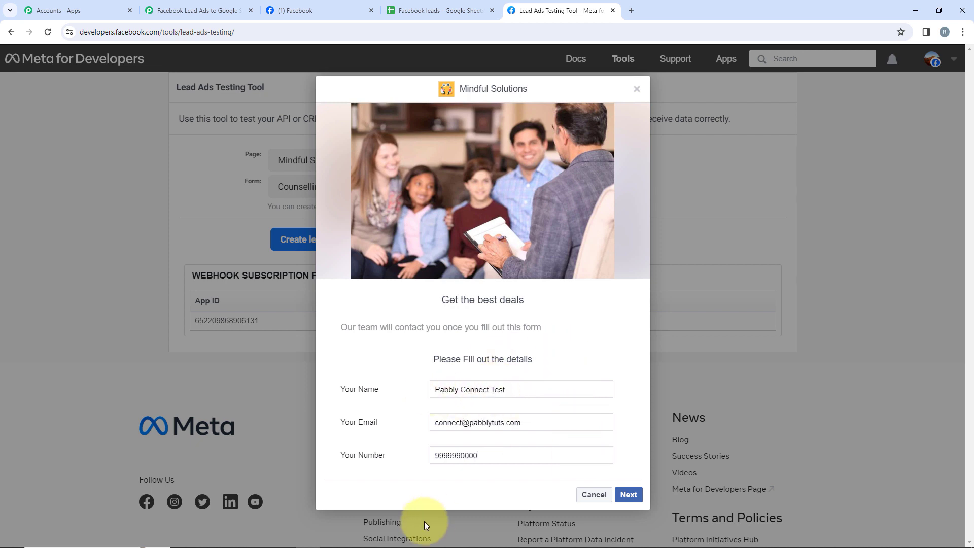
left_click(628, 494)
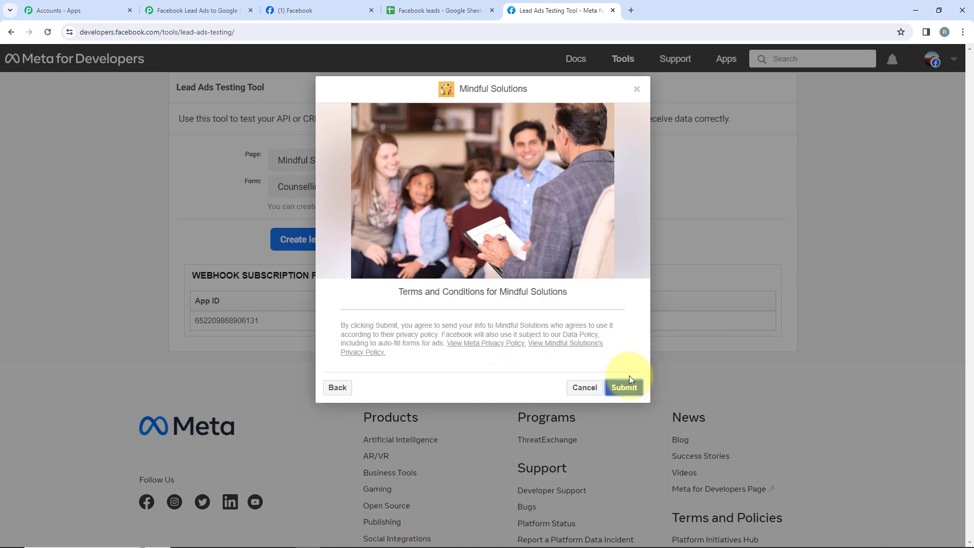
left_click(630, 392)
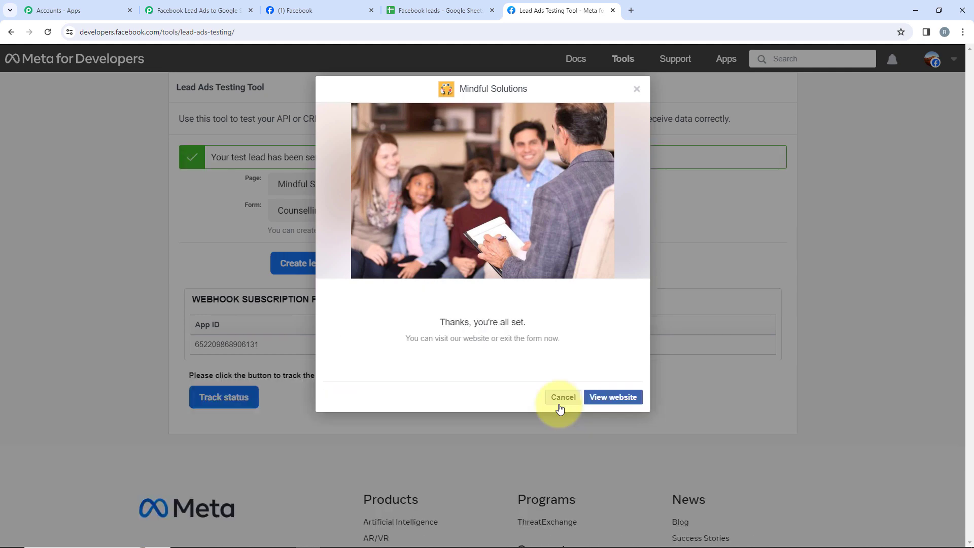
left_click(562, 400)
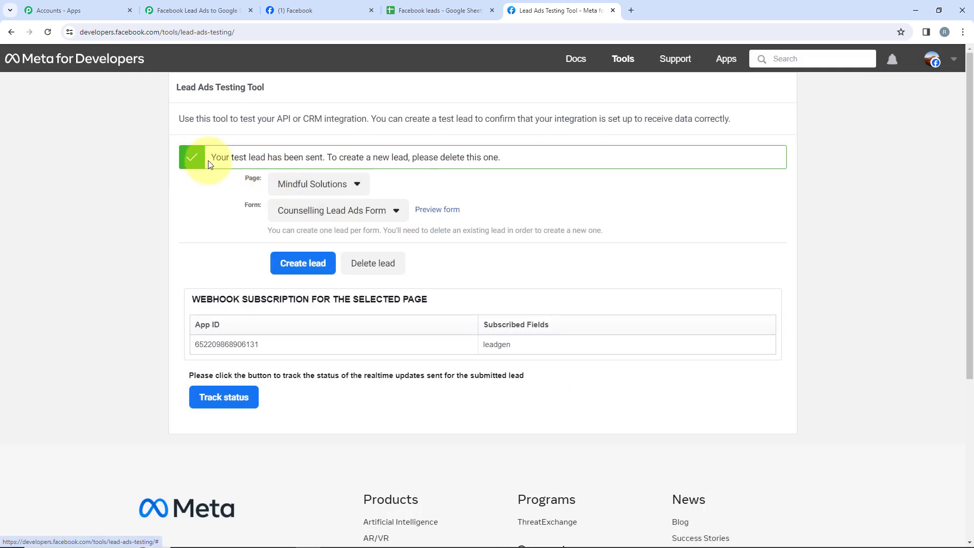
left_click_drag(209, 162, 325, 167)
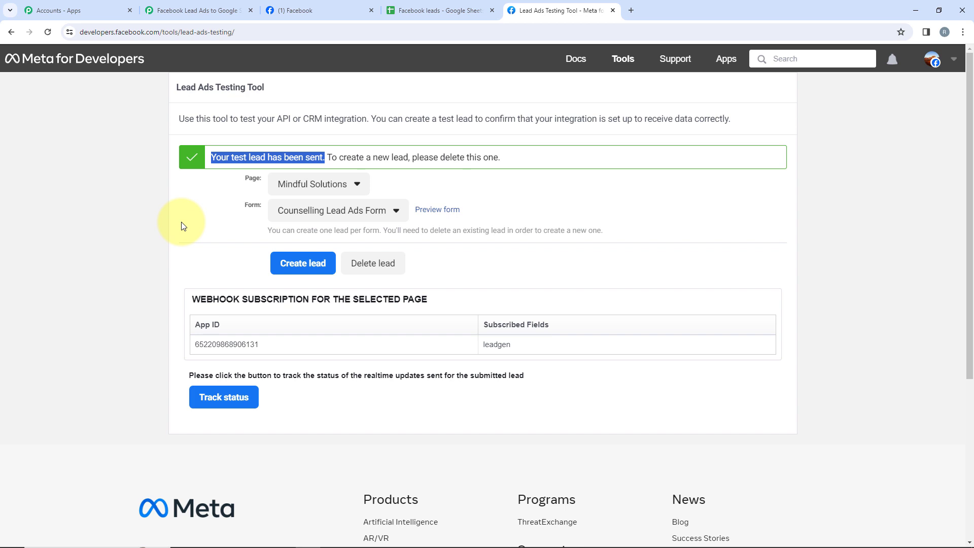
Check the new lead's row in the Google Sheets spreadsheet and fit the Name column's width to its contents.
left_click(403, 15)
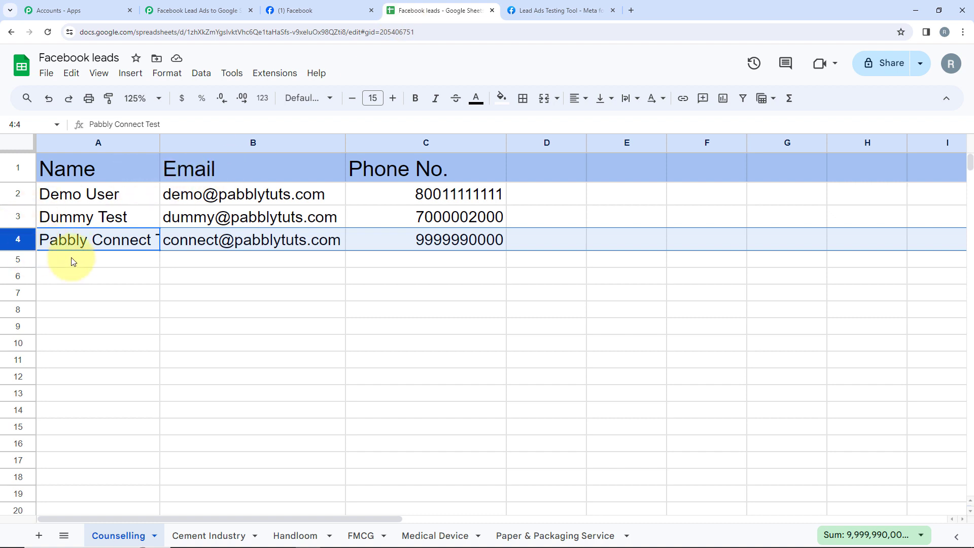
double_click(159, 142)
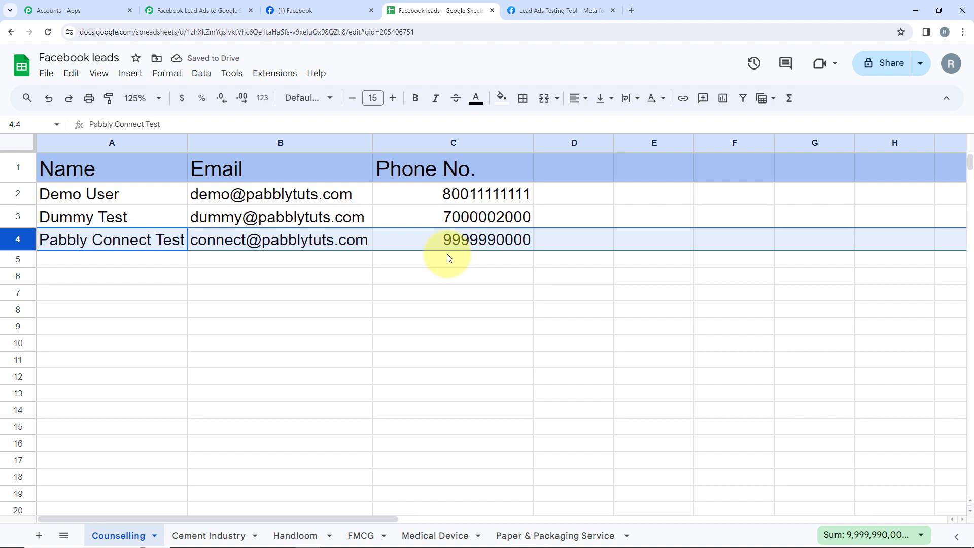
Return to the Pabbly Connect workflow and review the Facebook Lead Ads trigger's event, page, lead form and captured response.
left_click(155, 10)
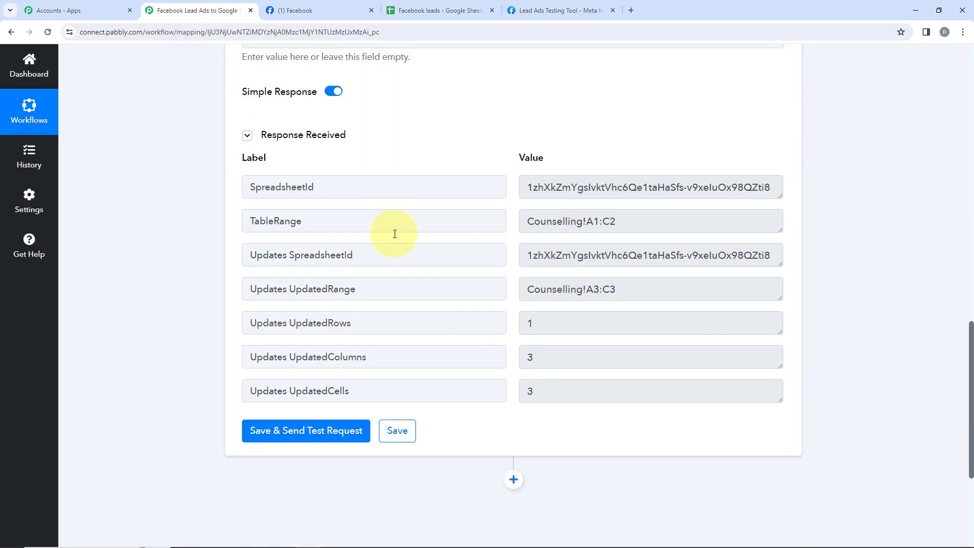
scroll(395, 233, "up", 13)
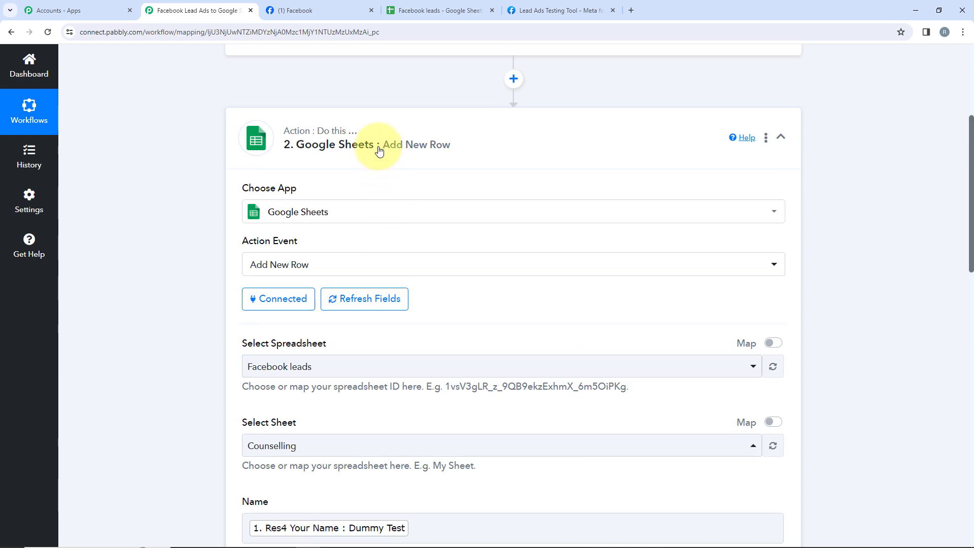
scroll(379, 150, "up", 1)
left_click(344, 217)
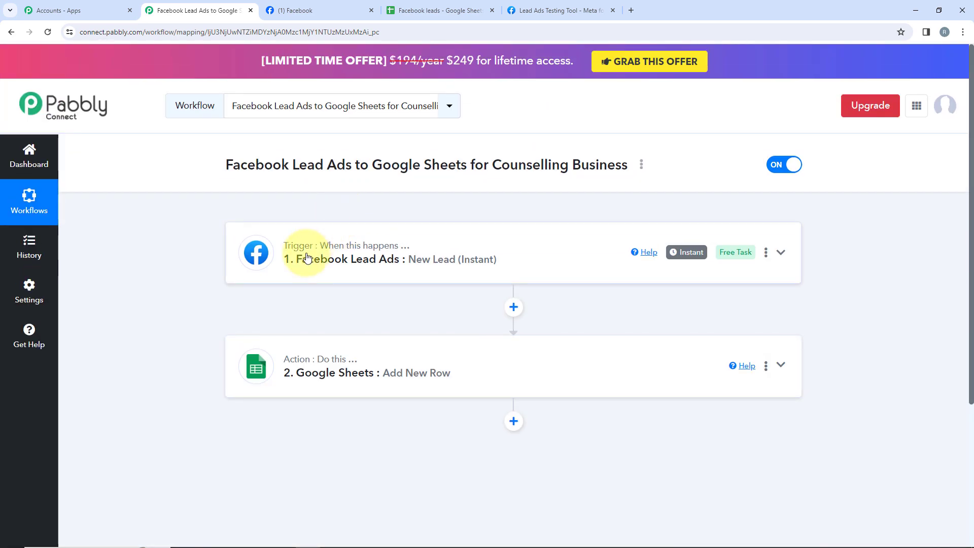
left_click(307, 259)
scroll(303, 299, "down", 2)
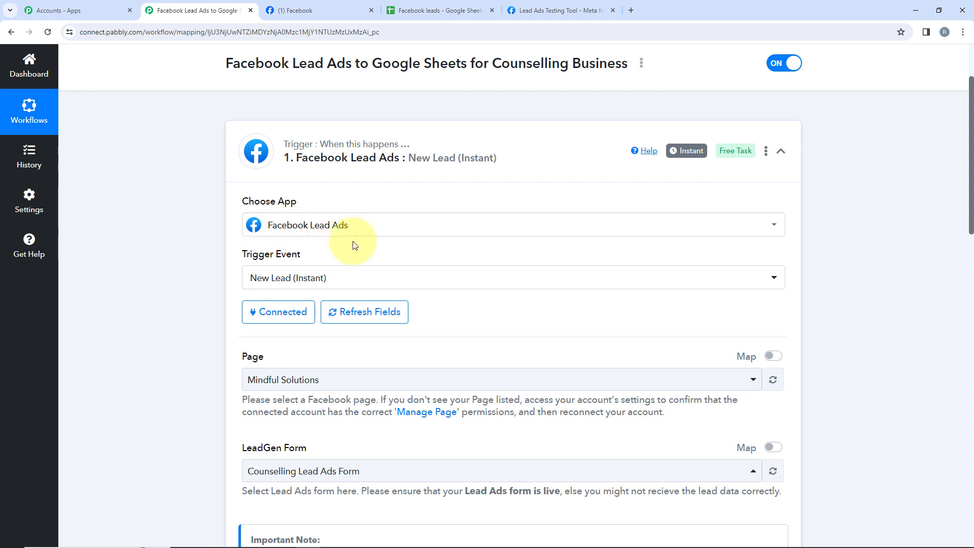
scroll(345, 233, "down", 1)
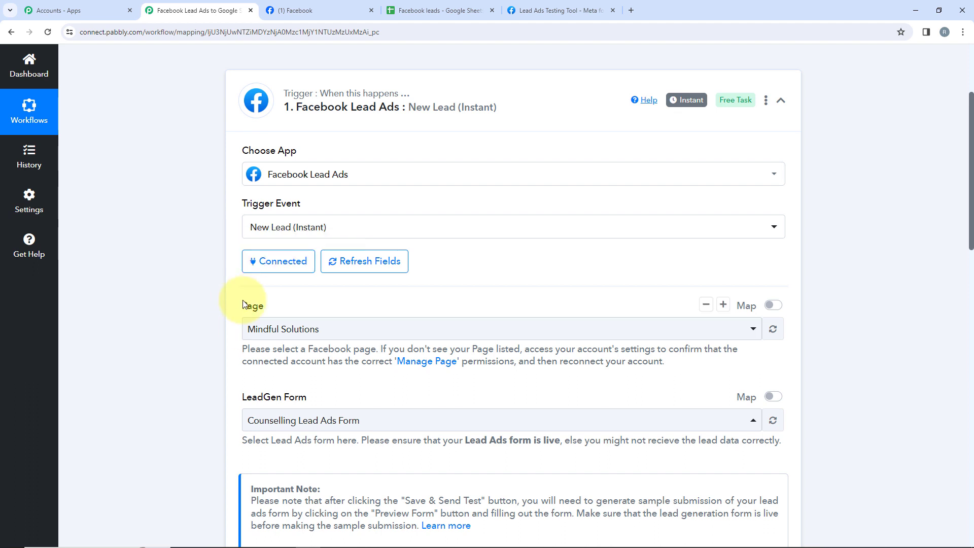
scroll(324, 384, "down", 1)
scroll(327, 384, "down", 5)
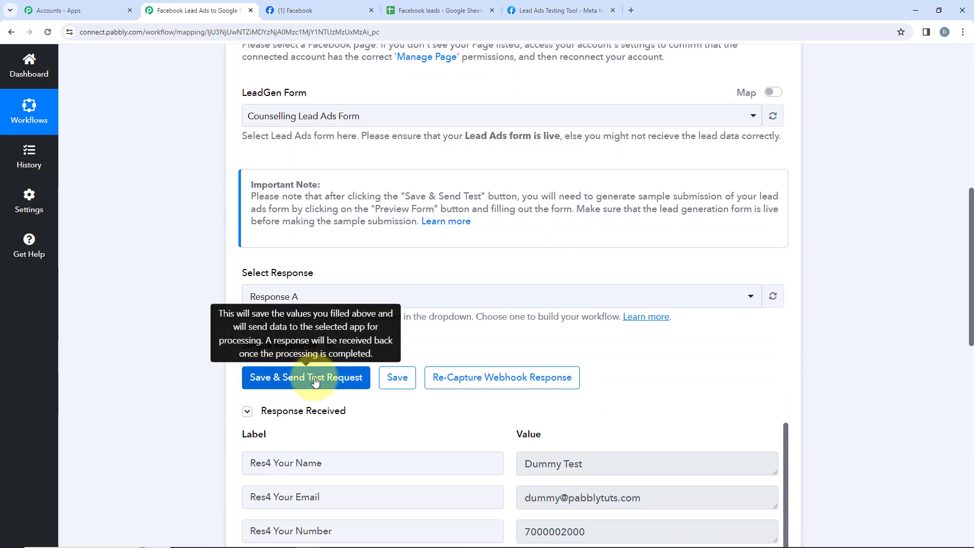
scroll(314, 381, "down", 6)
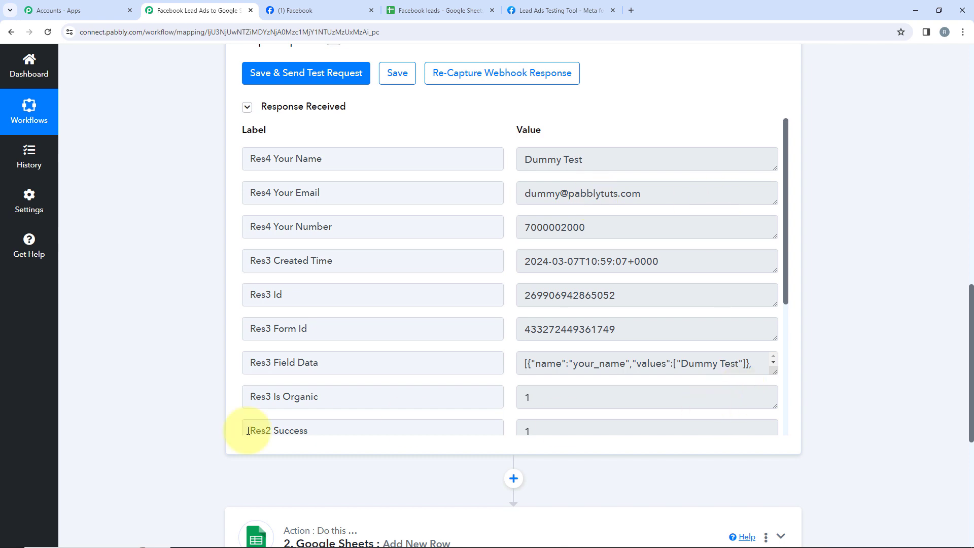
scroll(247, 431, "down", 10)
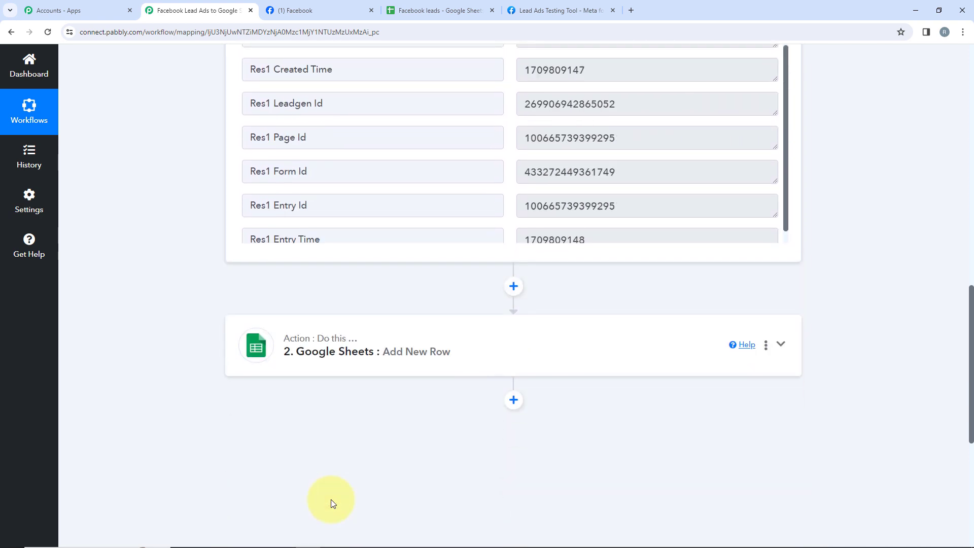
Review the Google Sheets action's event, connection, spreadsheet, sheet and mapped Name, Email and Phone No. fields.
left_click(301, 361)
scroll(301, 361, "down", 10)
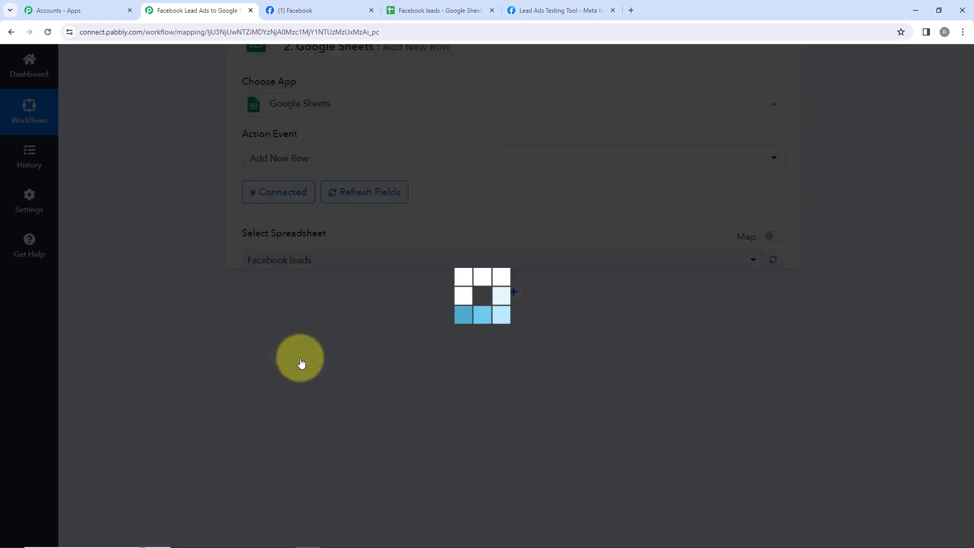
scroll(301, 362, "up", 15)
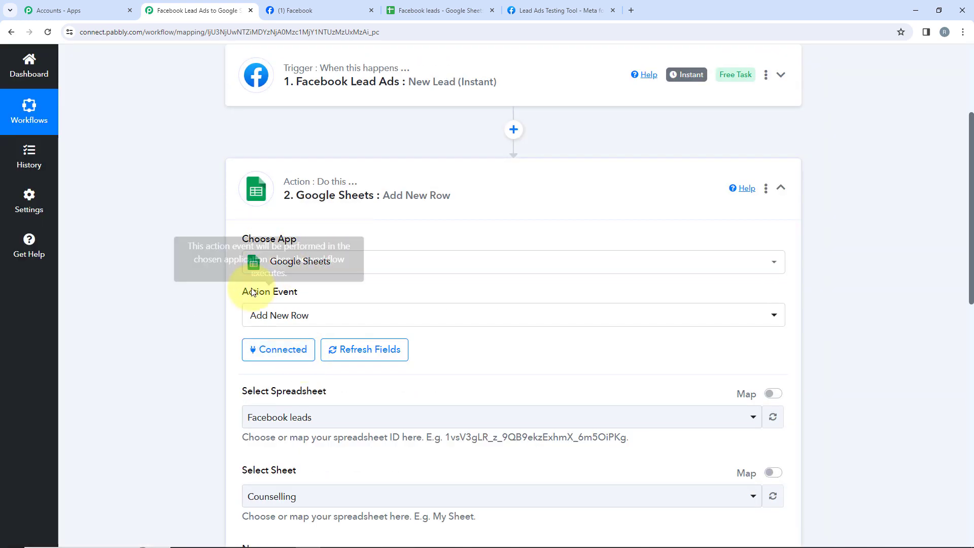
mouse_move(258, 295)
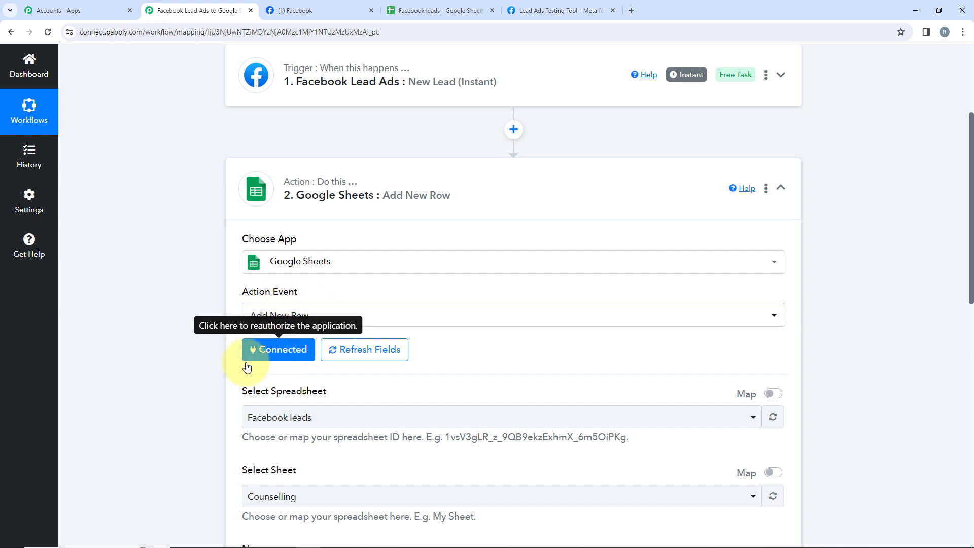
scroll(184, 387, "down", 3)
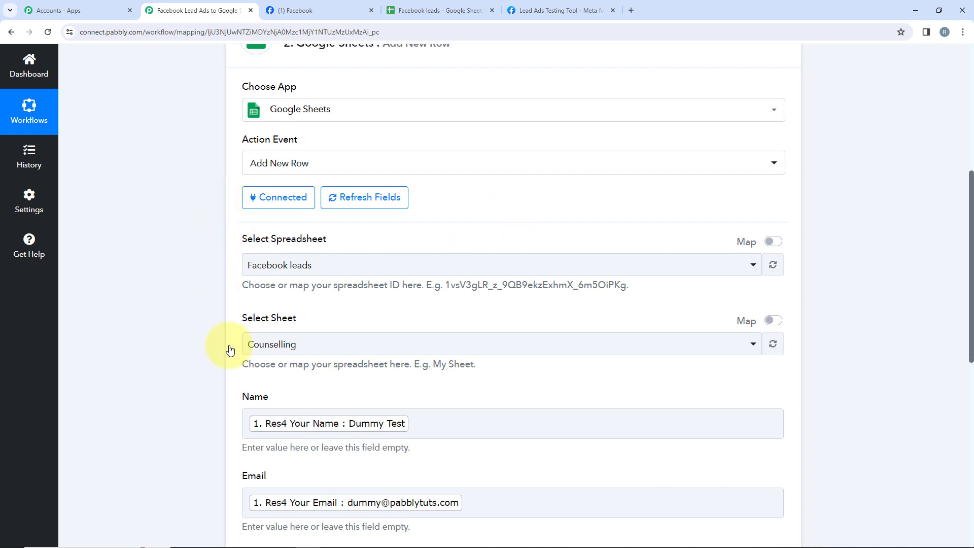
scroll(304, 328, "down", 4)
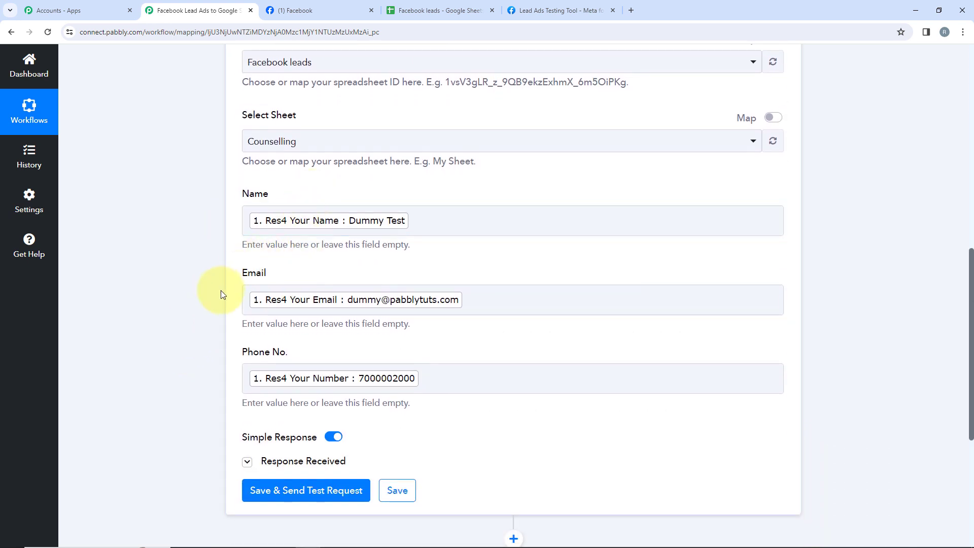
scroll(387, 235, "down", 5)
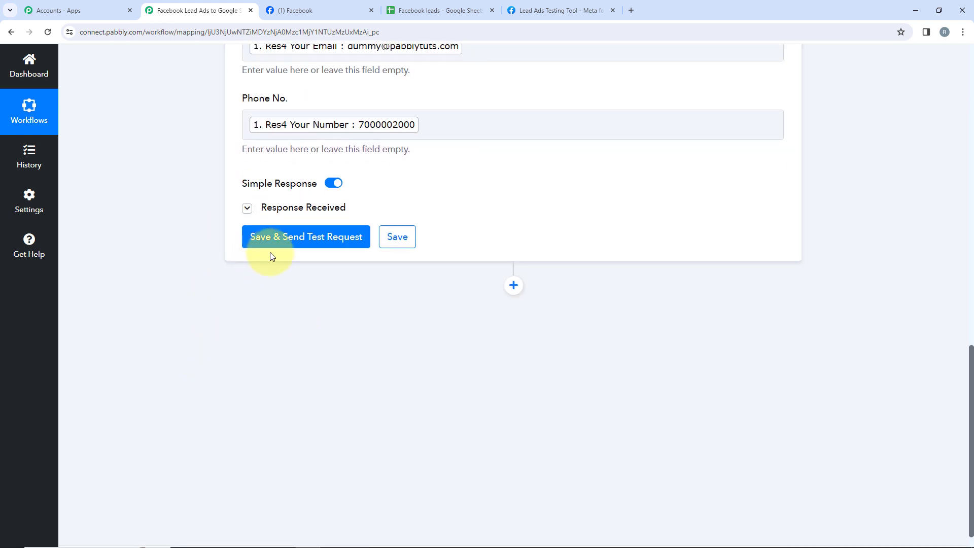
Check the added lead rows in the Google Sheets spreadsheet once more and collapse the Google Sheets action in Pabbly Connect.
left_click(415, 11)
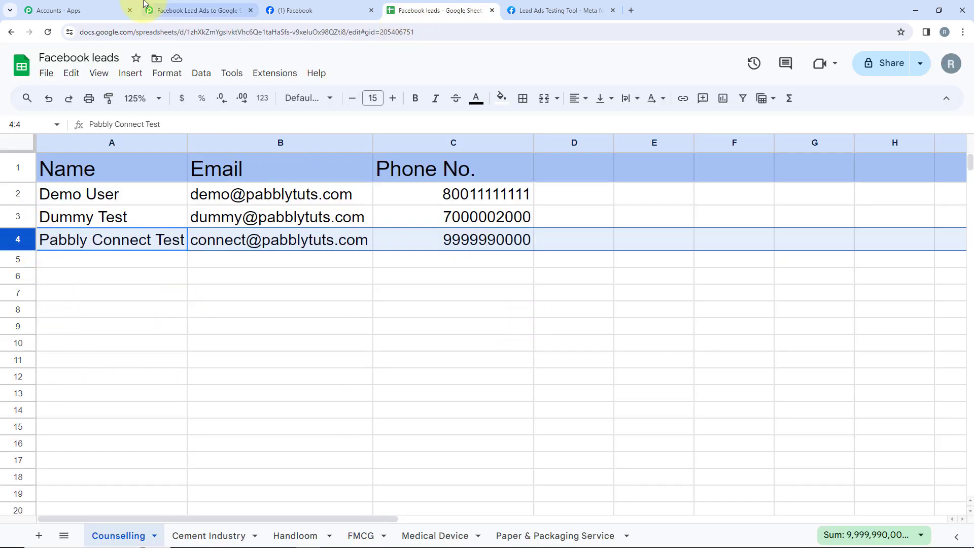
left_click(198, 11)
scroll(281, 294, "up", 10)
scroll(294, 312, "up", 6)
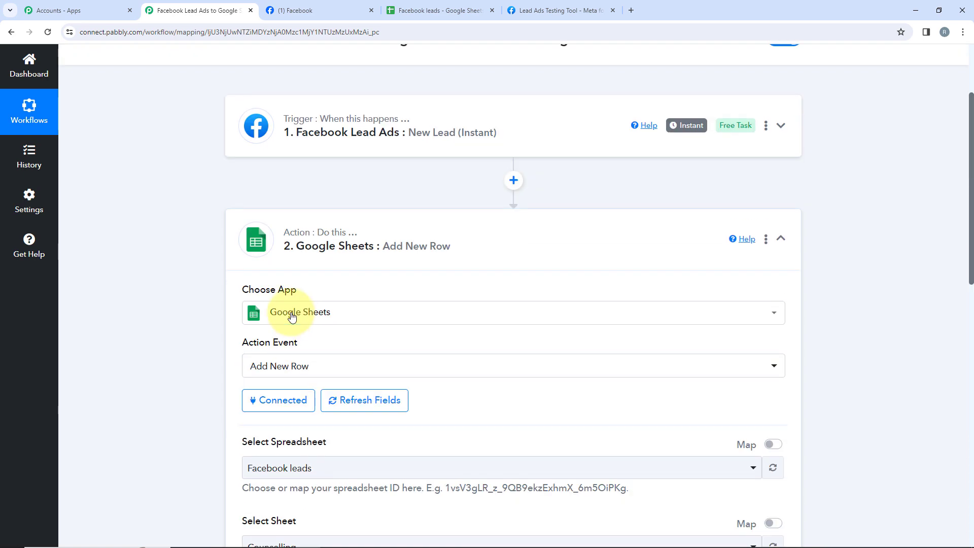
left_click(257, 355)
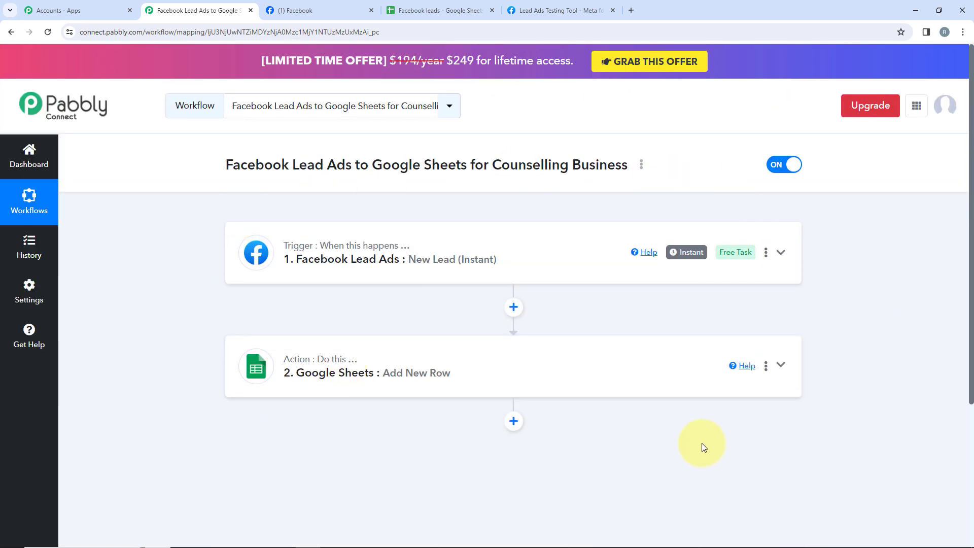